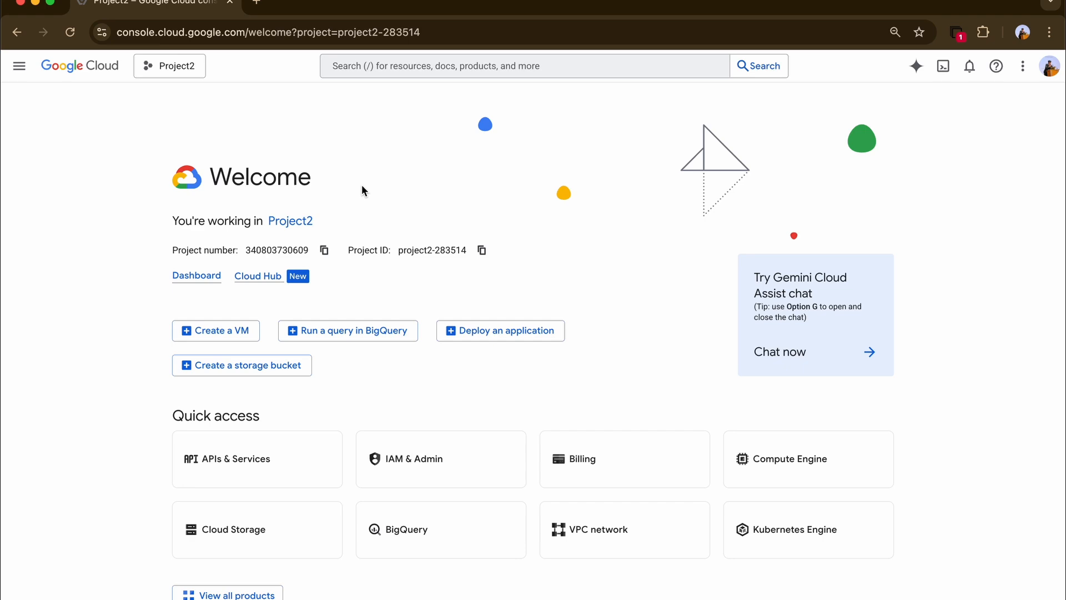
left_click(172, 65)
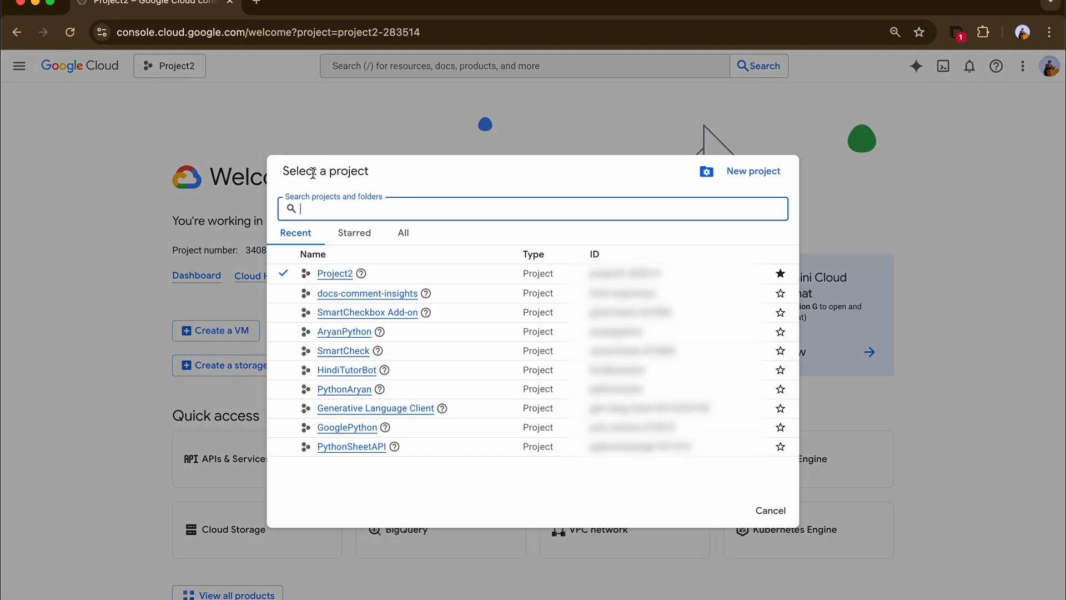
left_click(115, 225)
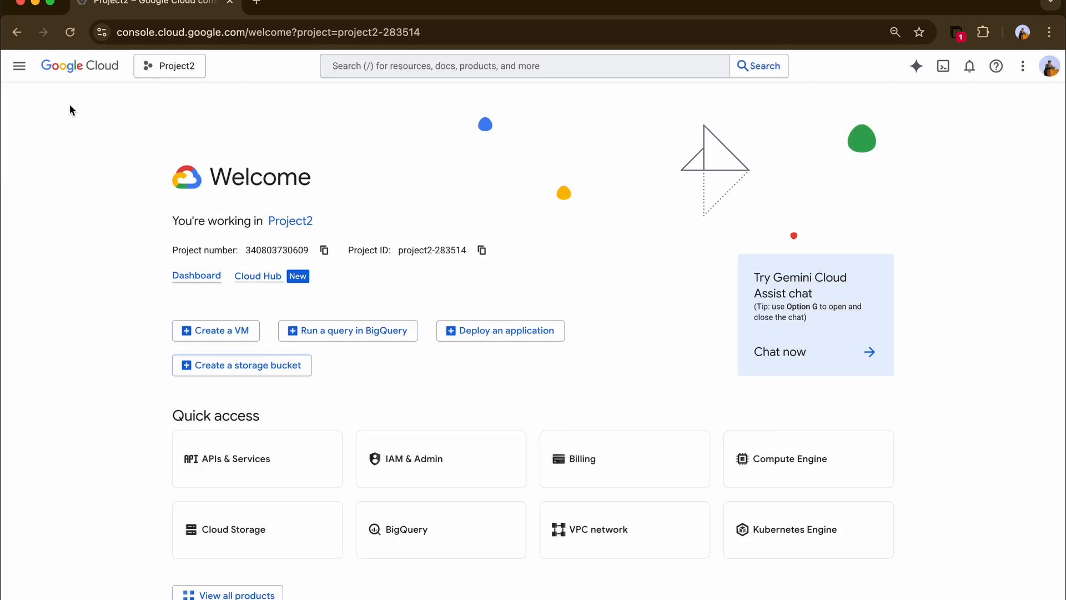
left_click(21, 68)
scroll(44, 361, "down", 4)
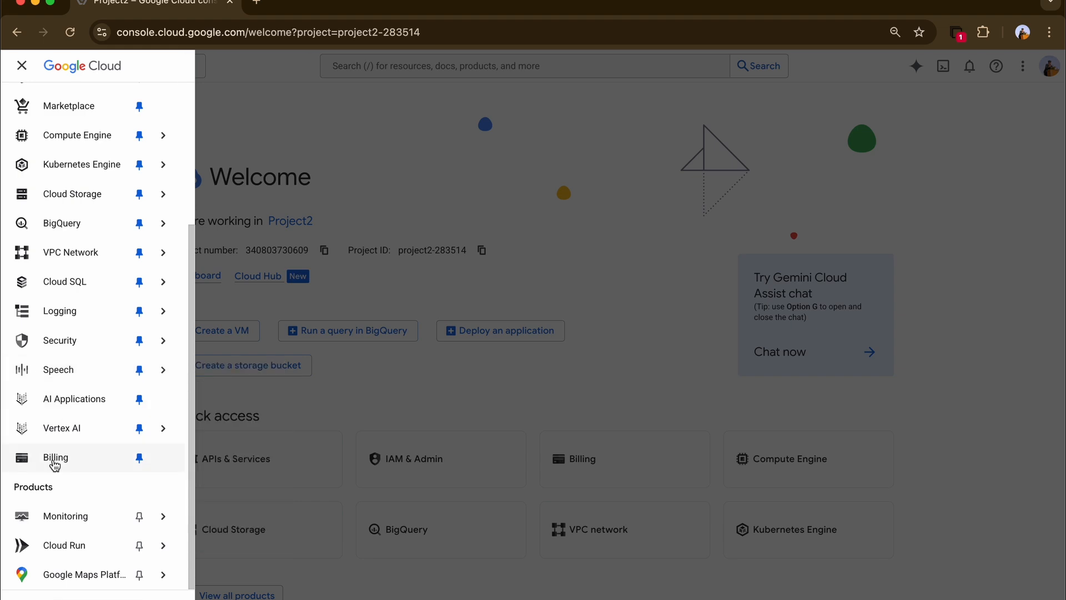
left_click(428, 67)
Search the console for Billing and go to the billing account linked to Project2
left_click(429, 67)
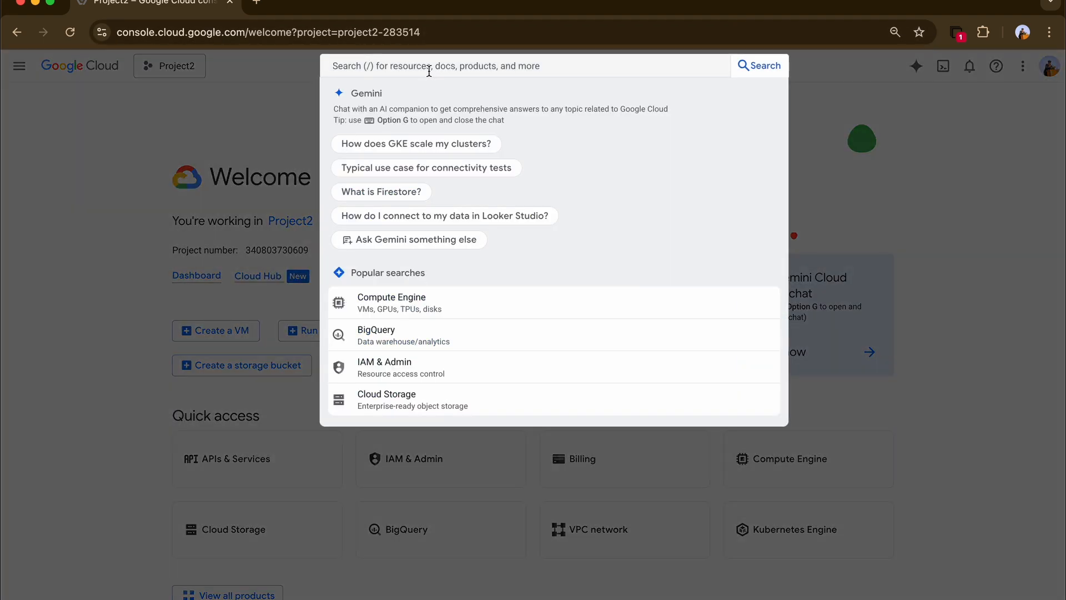
type("Billing")
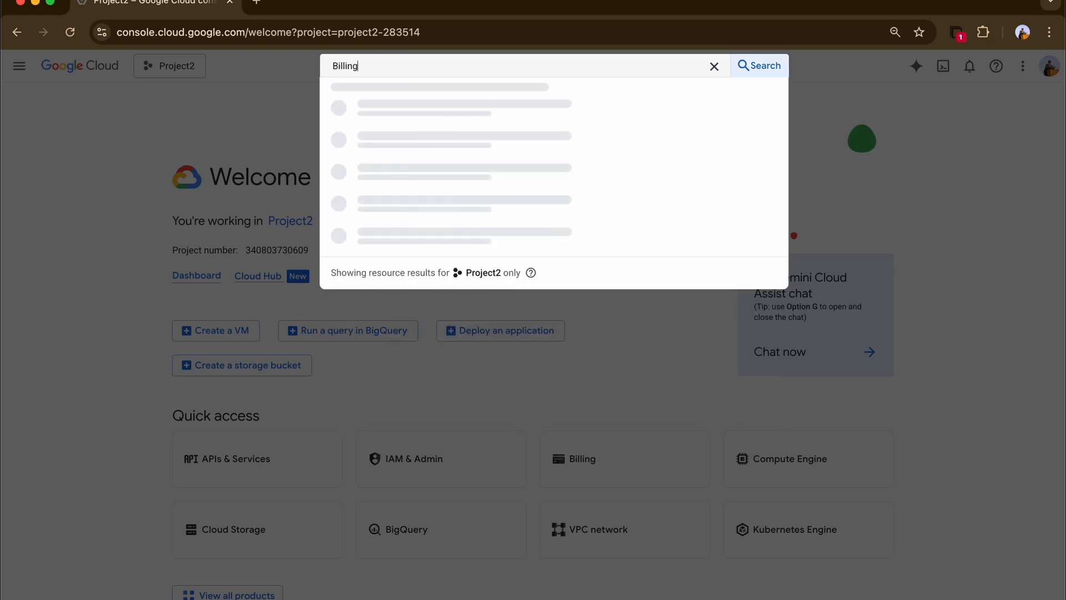
key("Return")
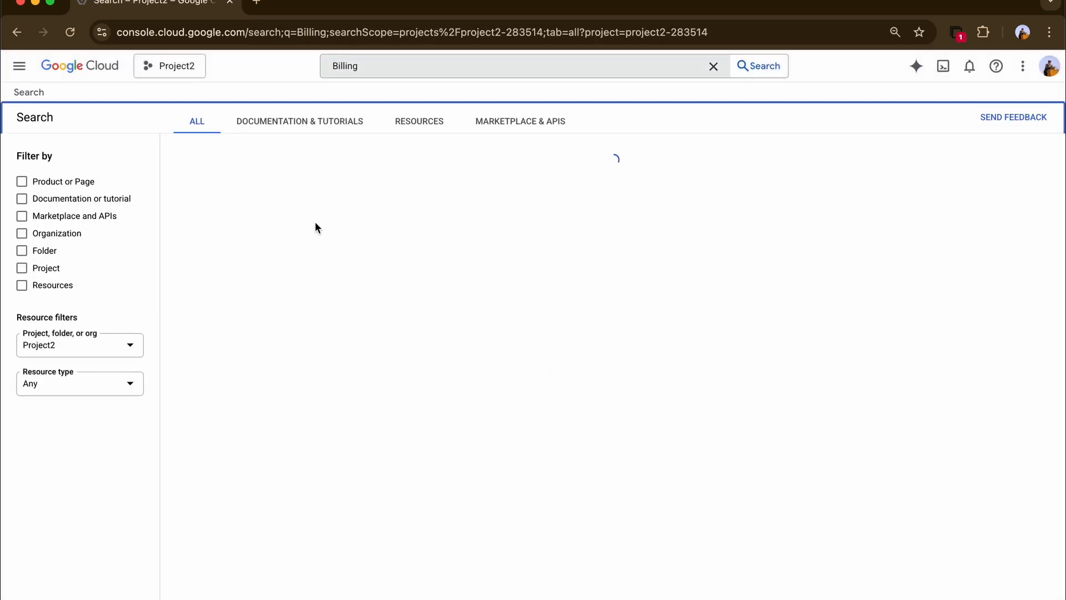
left_click(218, 275)
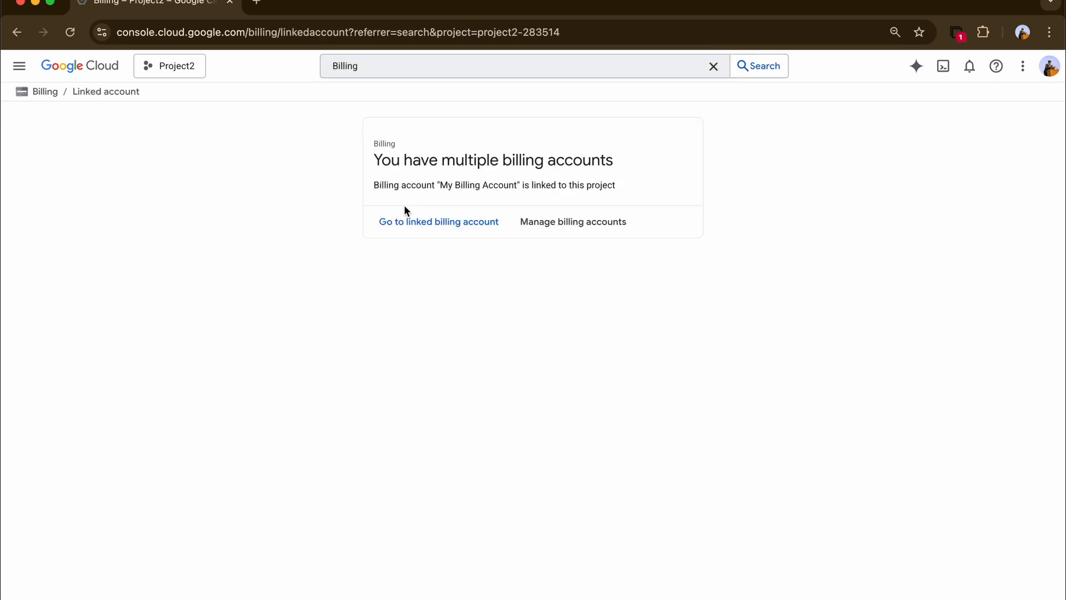
left_click(410, 222)
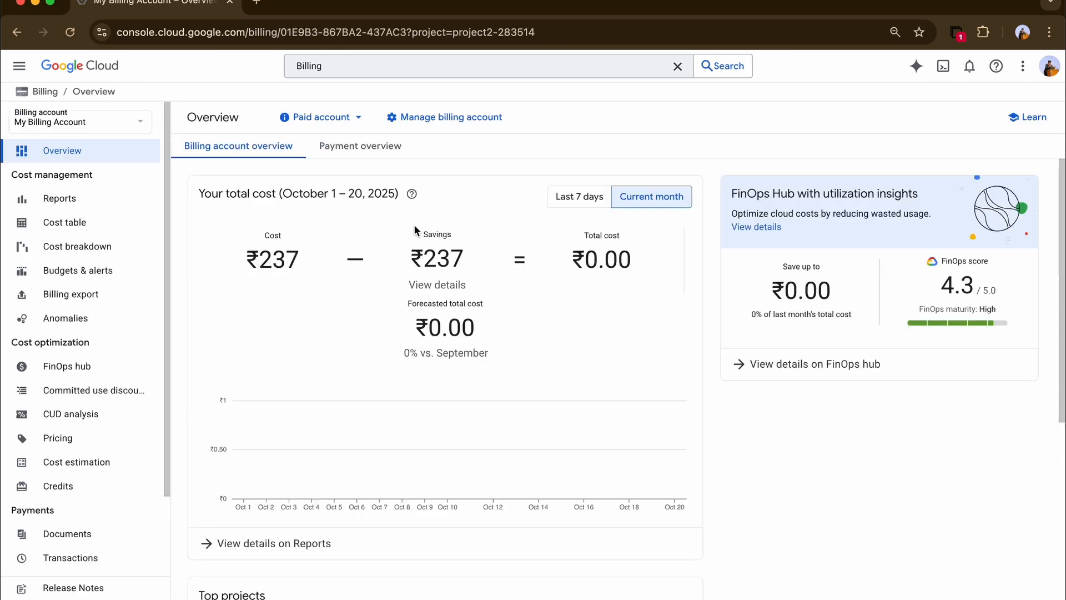
Look over the billing account's cost overview and open its Billing export page
scroll(601, 457, "down", 3)
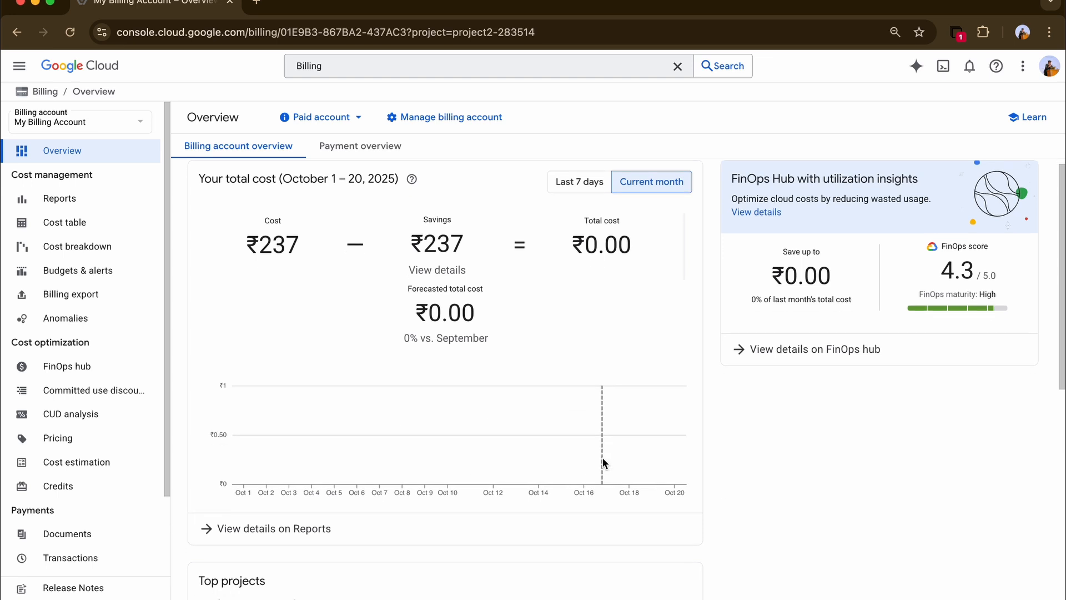
scroll(839, 486, "up", 3)
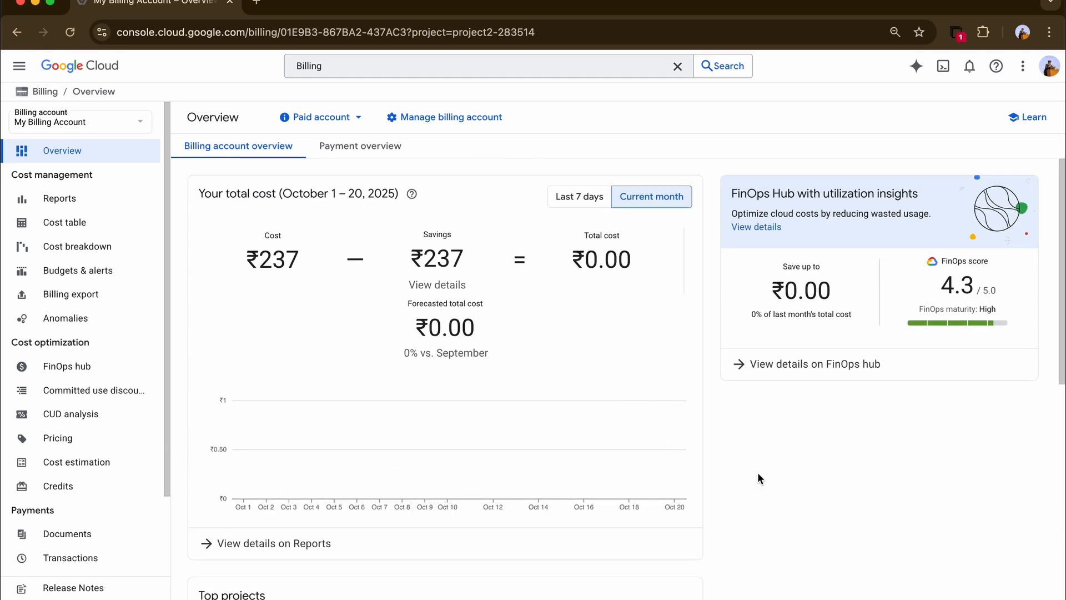
left_click(87, 305)
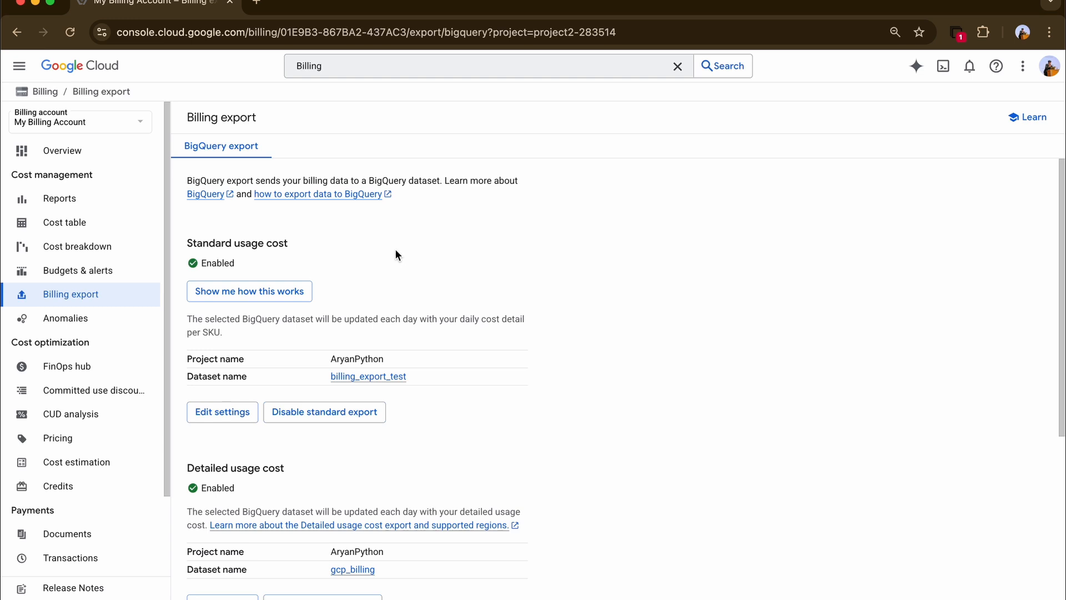
Examine the Standard usage cost, Detailed usage cost, Pricing and Committed Use Discounts export sections and their target datasets
left_click_drag(187, 243, 333, 243)
left_click(332, 244)
scroll(348, 455, "down", 3)
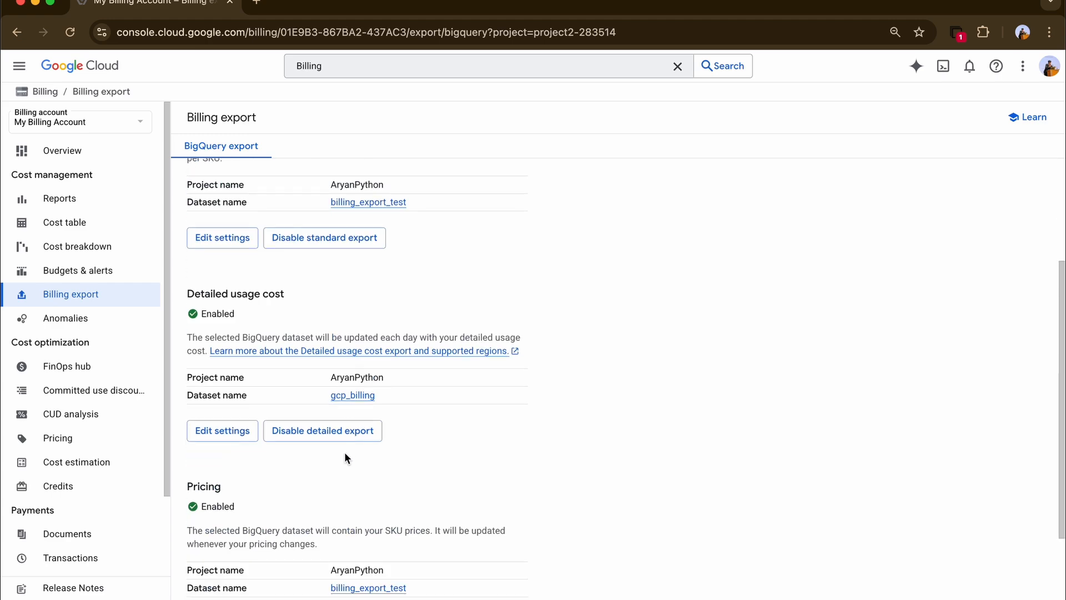
double_click(217, 484)
scroll(217, 484, "down", 3)
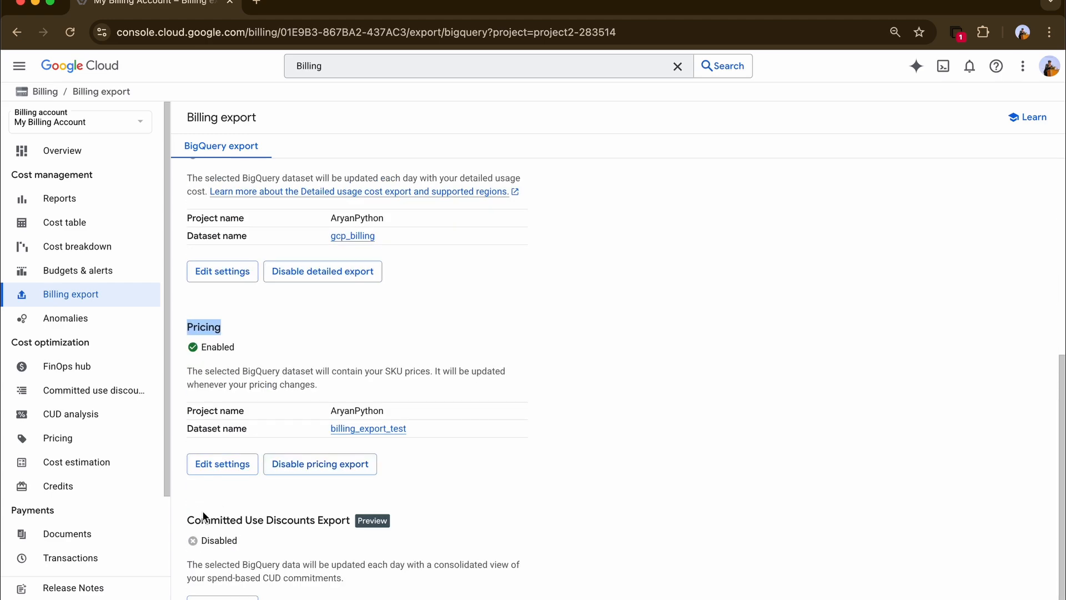
scroll(488, 457, "up", 6)
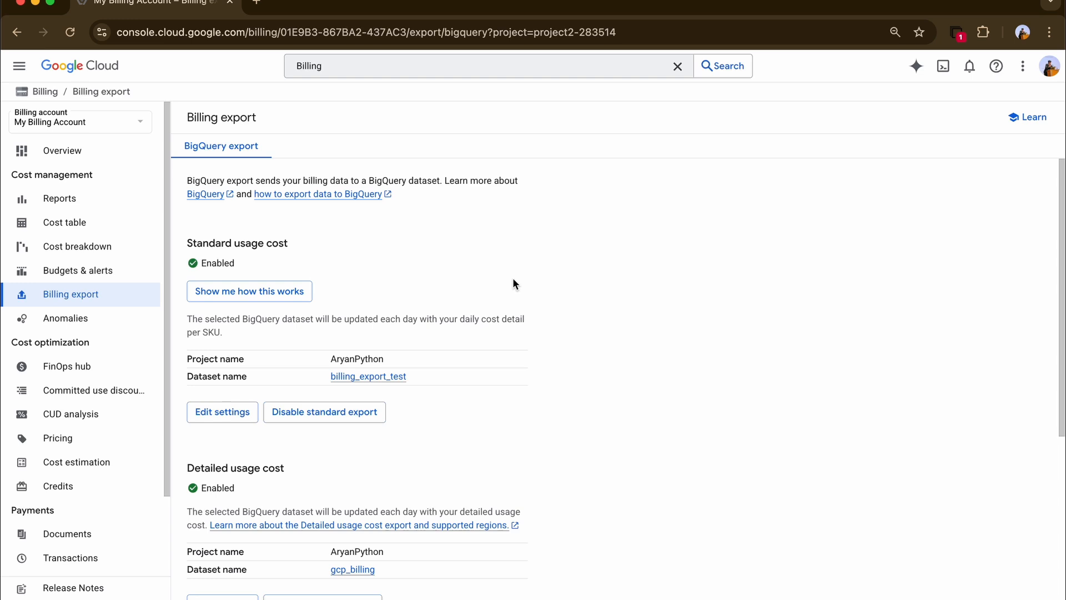
left_click_drag(178, 245, 321, 255)
left_click(303, 278)
scroll(500, 294, "down", 3)
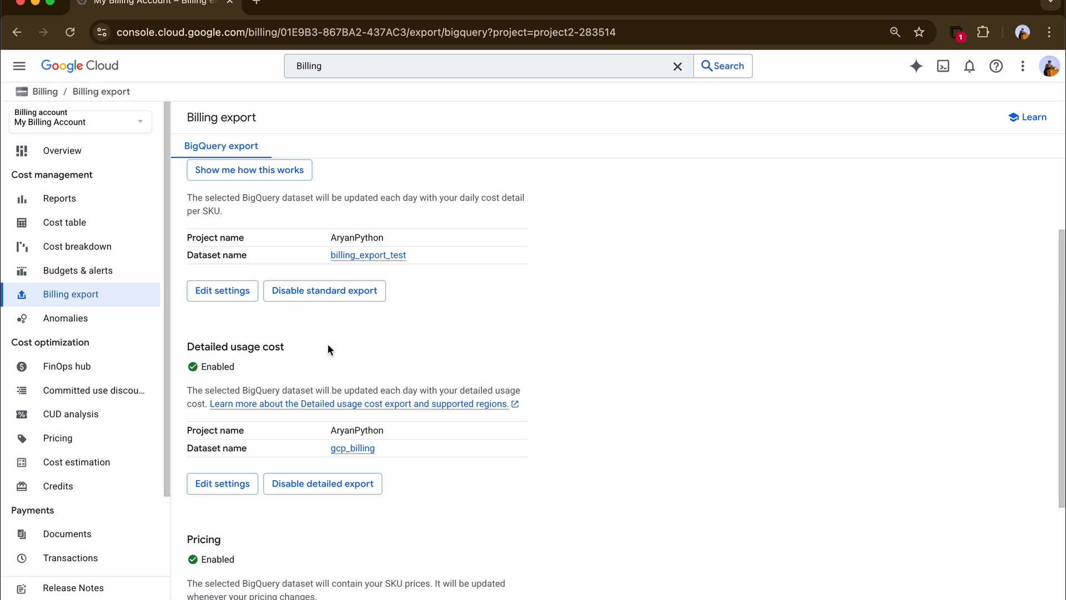
triple_click(217, 344)
left_click(328, 344)
scroll(335, 346, "down", 3)
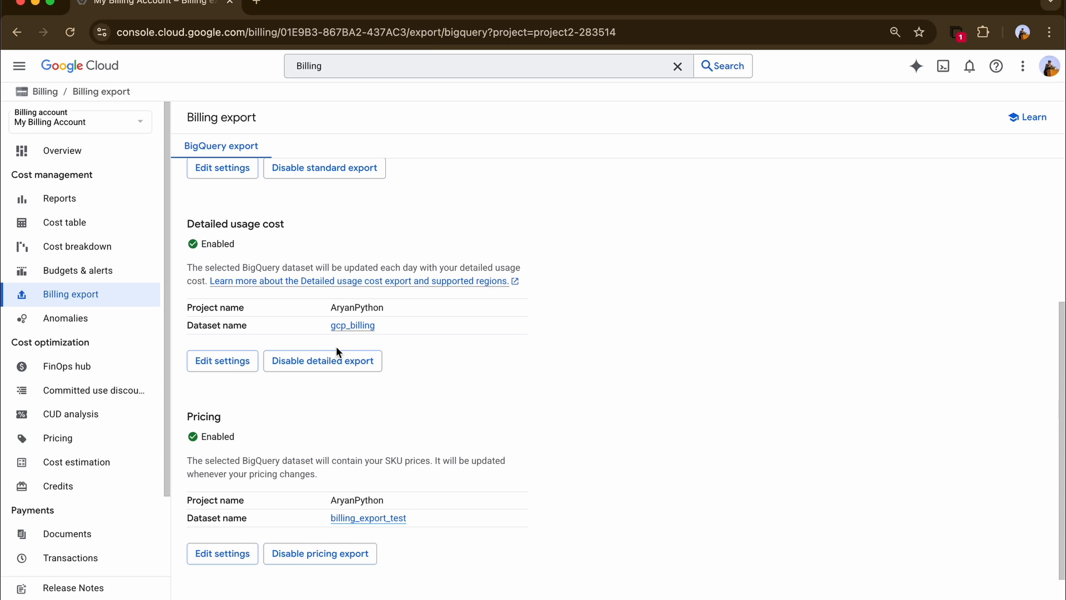
scroll(301, 453, "down", 3)
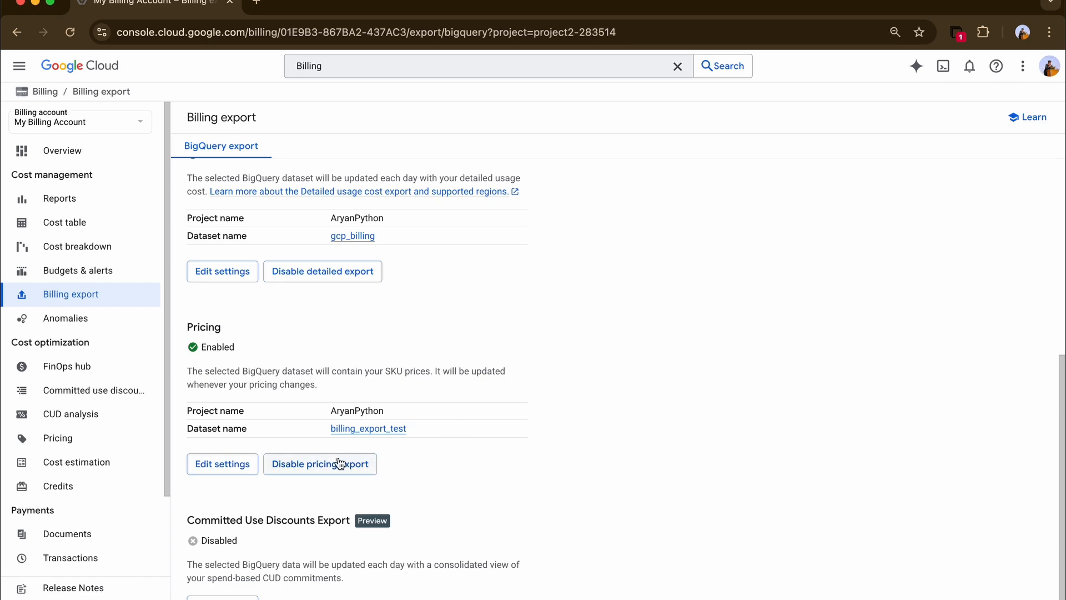
Disable the BigQuery export for Detailed usage cost
scroll(367, 439, "up", 10)
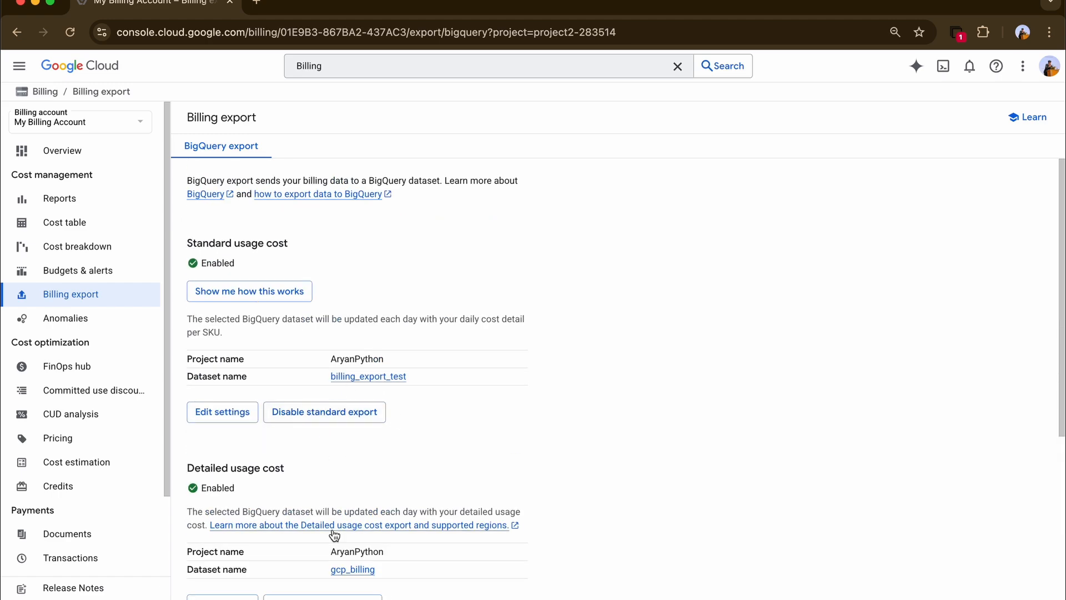
scroll(326, 549, "down", 1)
left_click(319, 580)
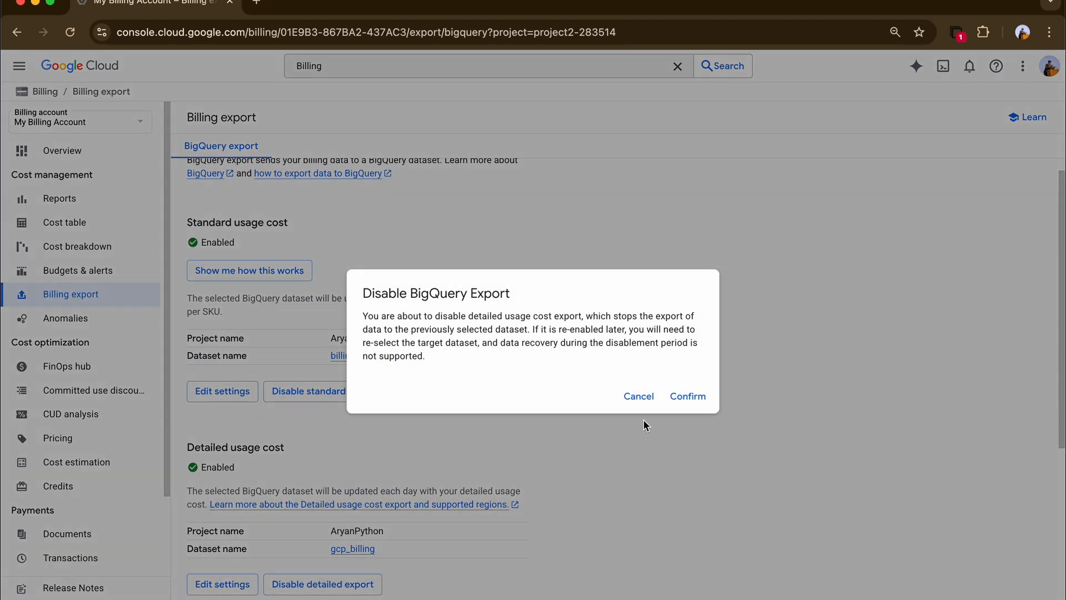
left_click(695, 400)
scroll(585, 462, "down", 1)
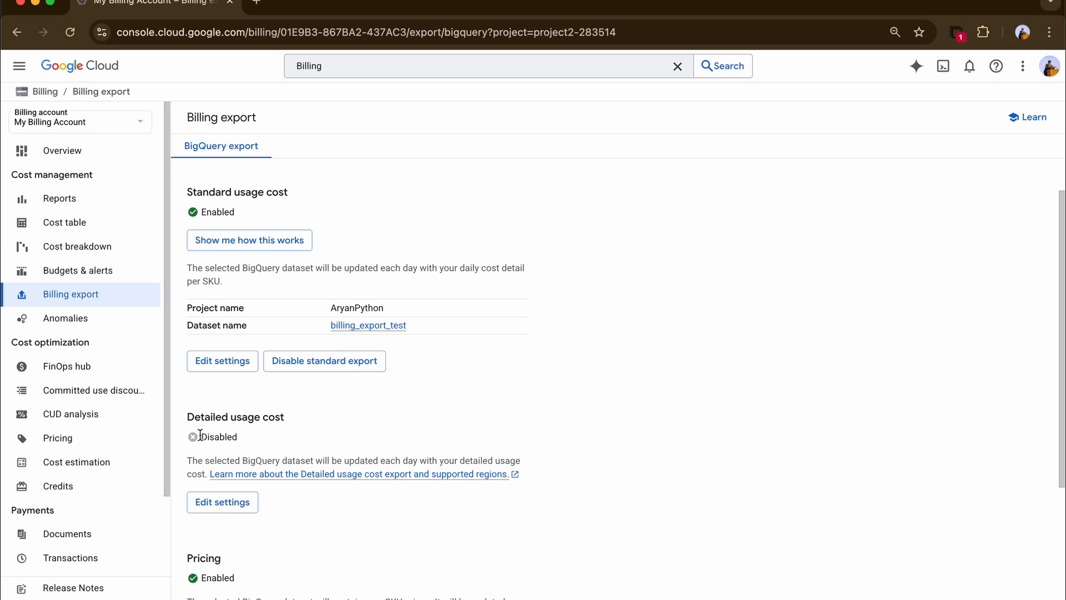
Check the Detailed usage cost export status and open its settings for editing
left_click_drag(181, 437, 270, 434)
left_click(272, 434)
left_click(232, 504)
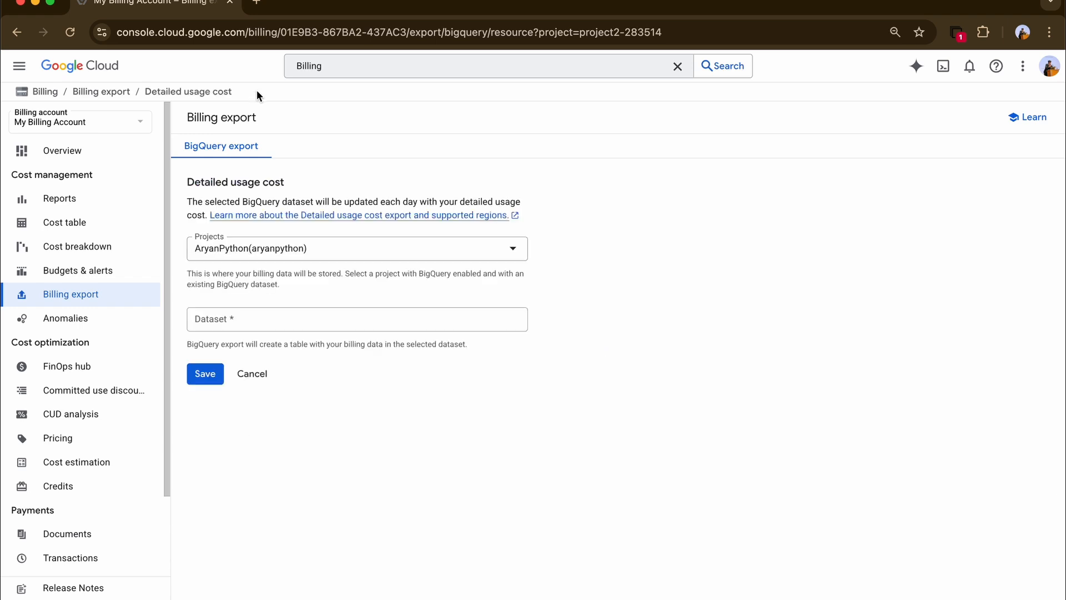
Open a second Google Cloud console tab for Project2, search for bigquery and go to BigQuery
left_click(256, 10)
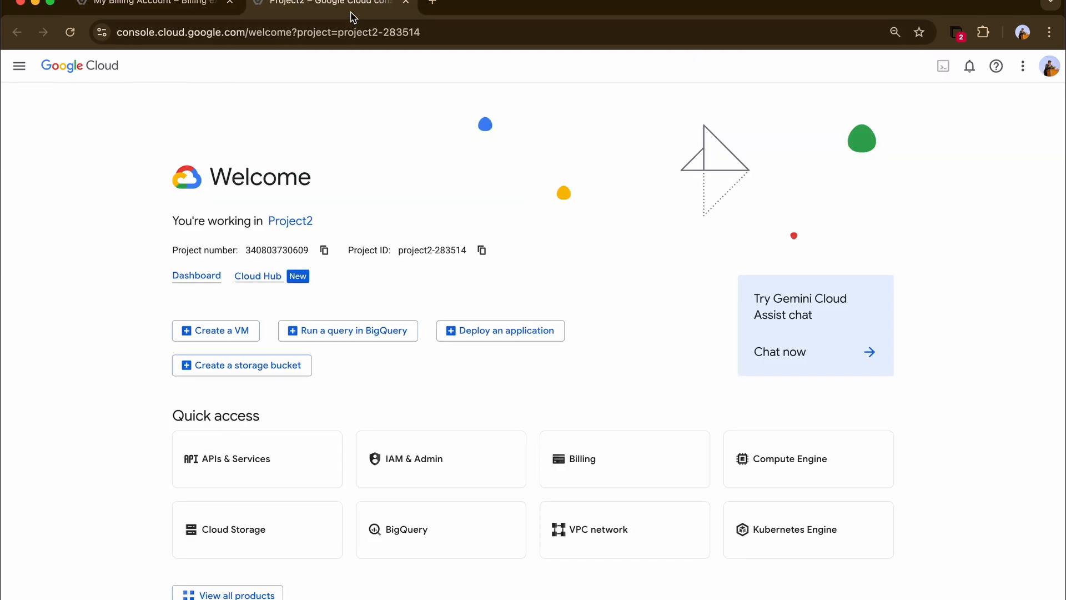
left_click(378, 66)
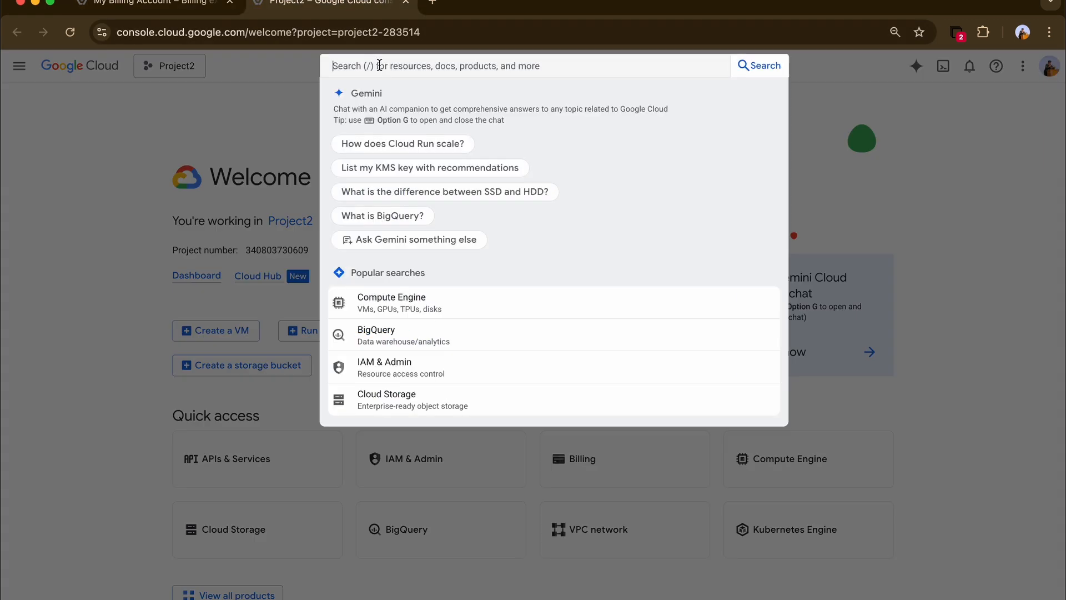
type("bigque")
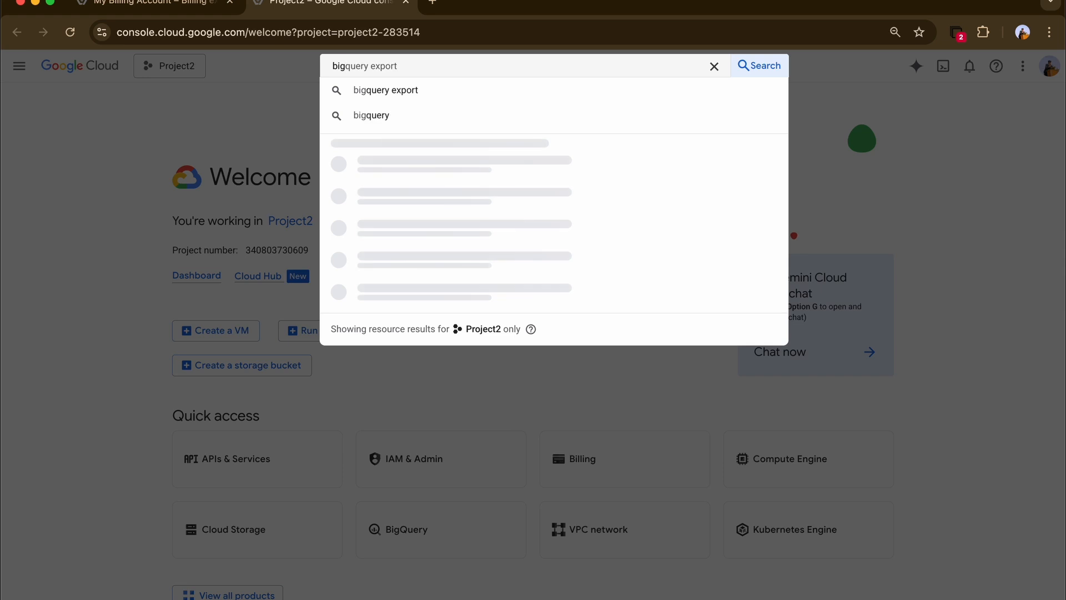
type("ry")
key("Return")
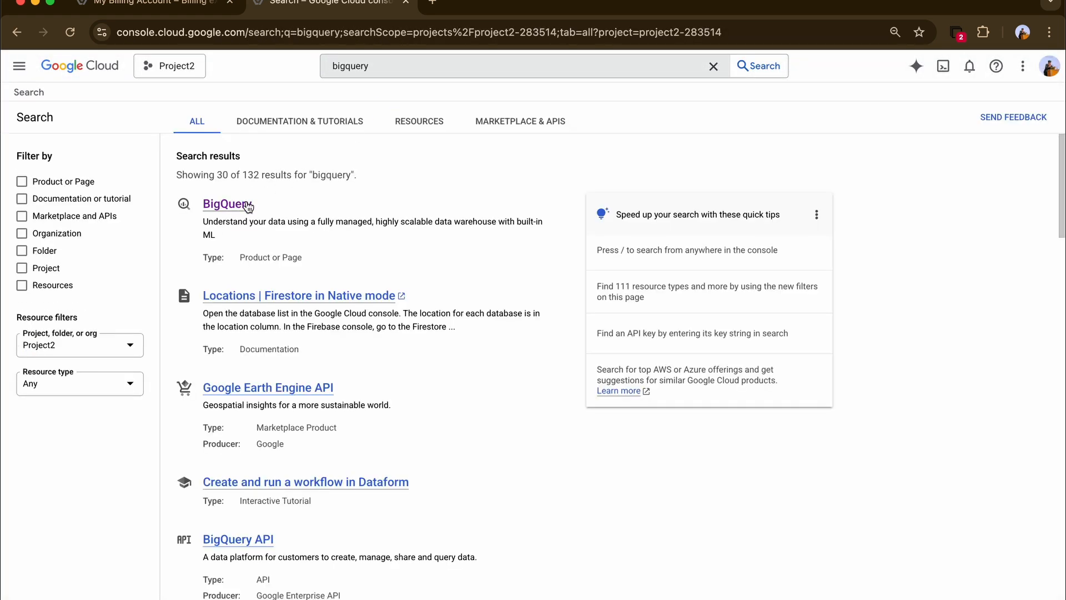
left_click(192, 205)
left_click(177, 5)
left_click(322, 5)
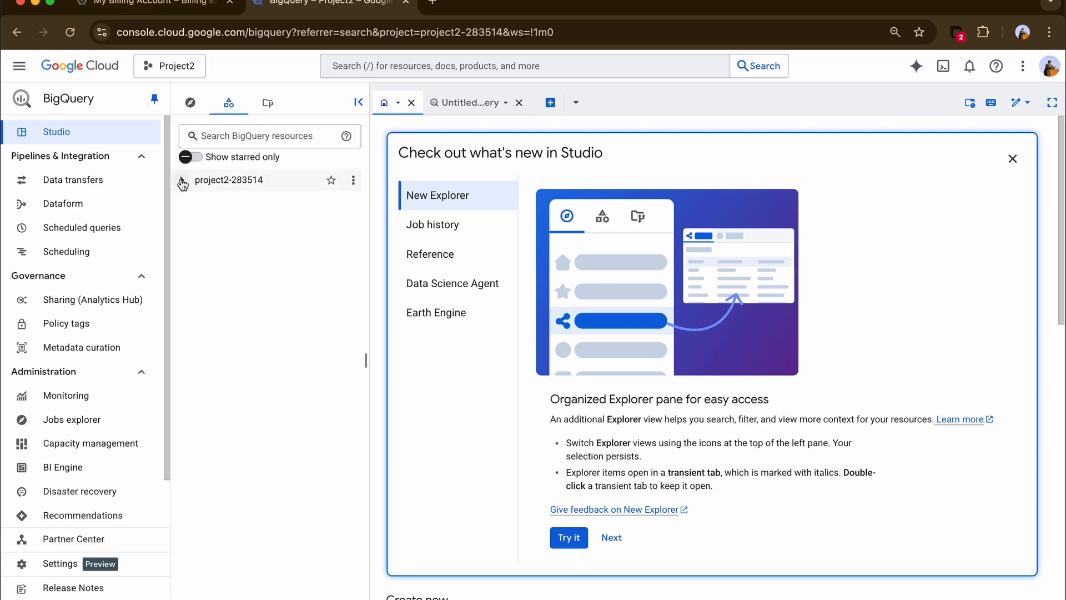
Create a dataset with the ID trial_export in Project2 and dismiss the Studio what's-new card
left_click(182, 180)
left_click(353, 181)
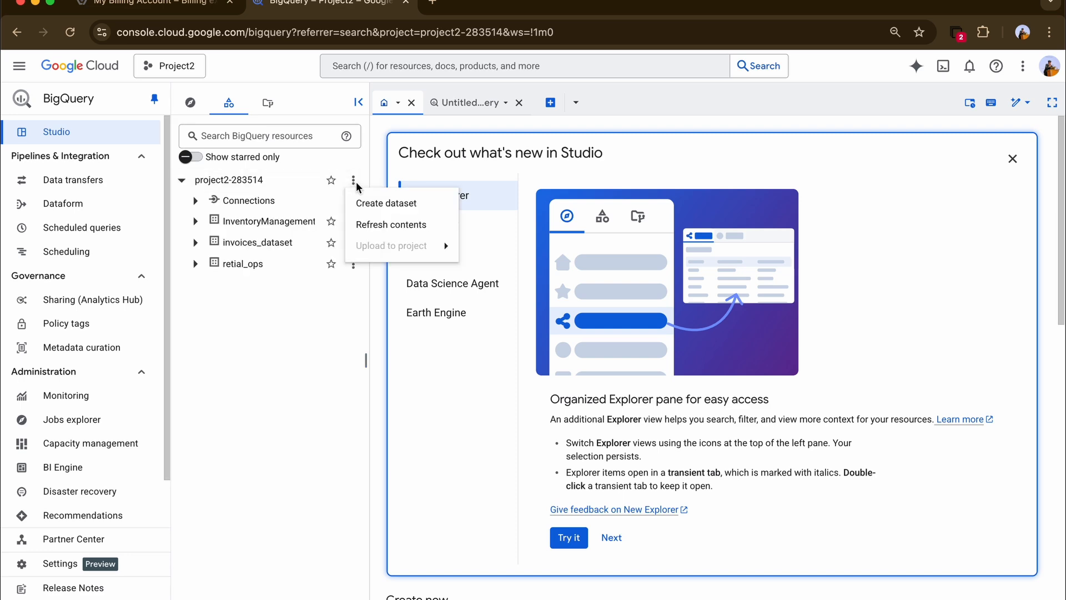
left_click(384, 205)
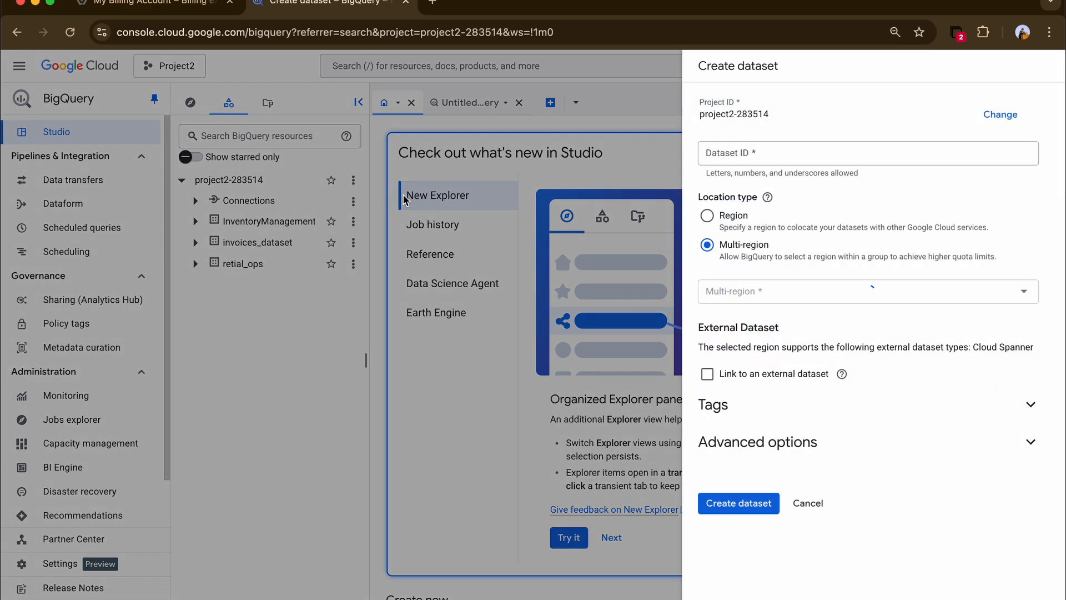
left_click(778, 159)
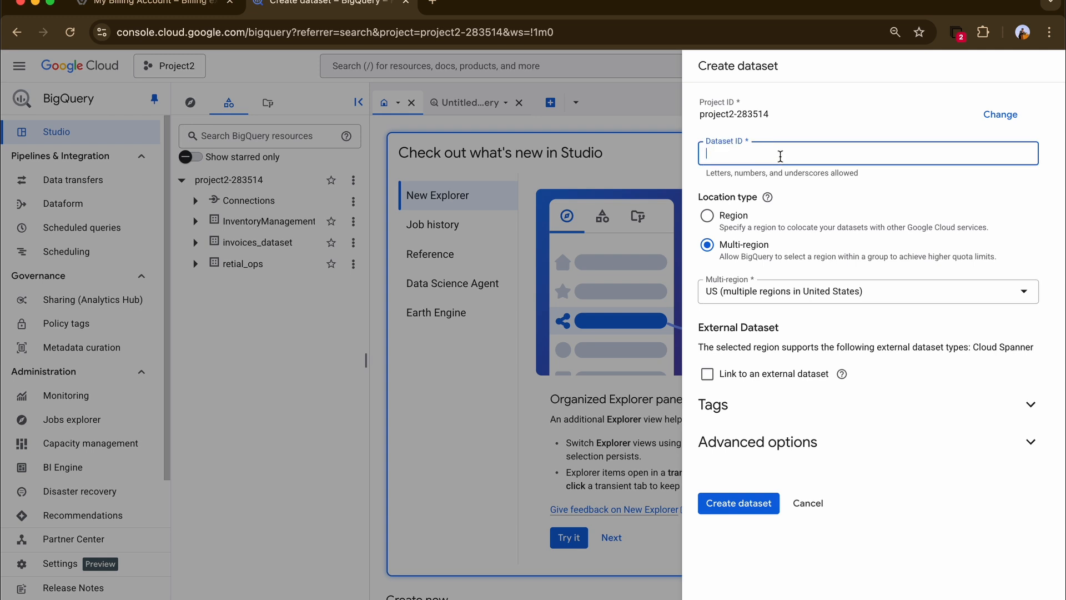
type("trial_export")
double_click(784, 160)
left_click(855, 113)
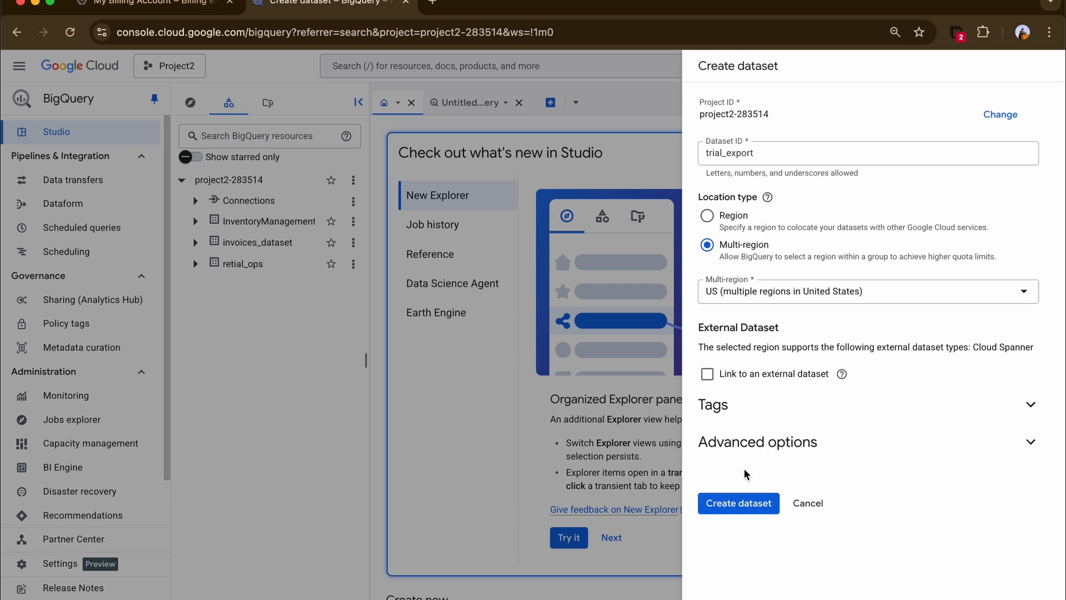
left_click(738, 508)
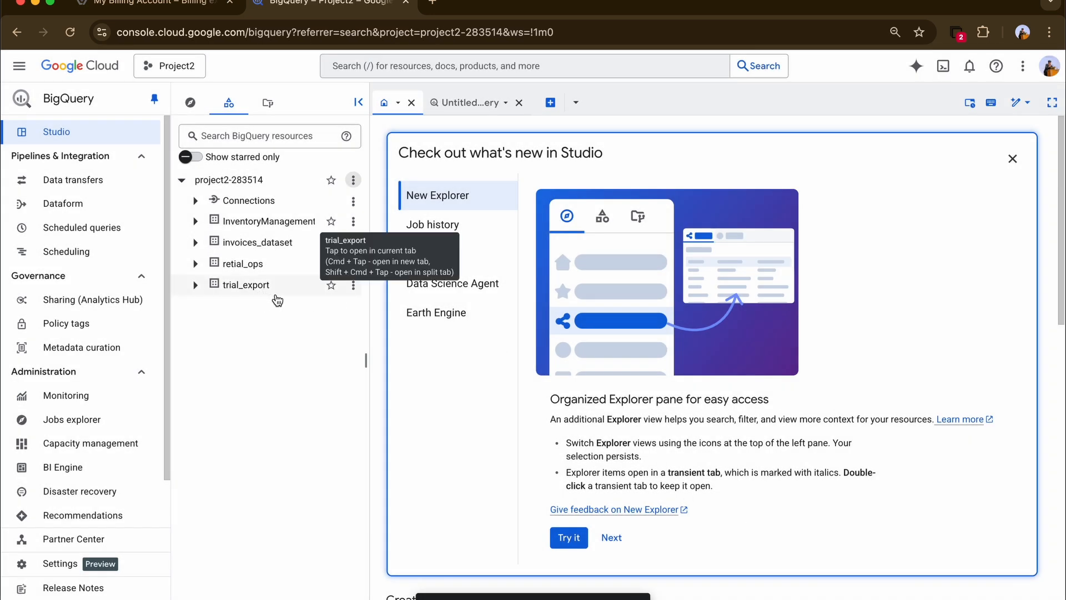
left_click(1013, 158)
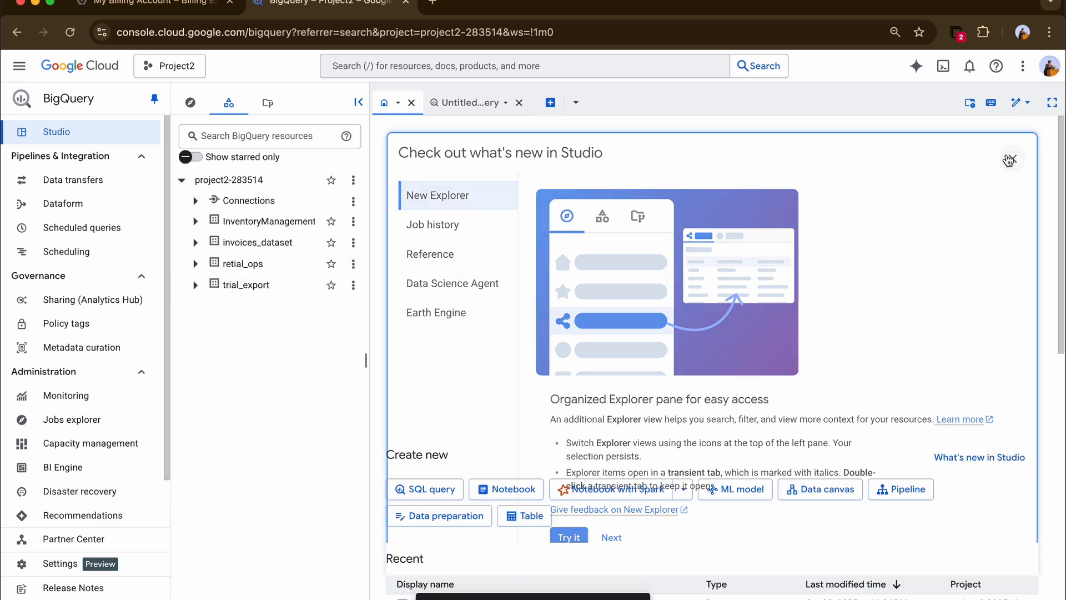
left_click(459, 109)
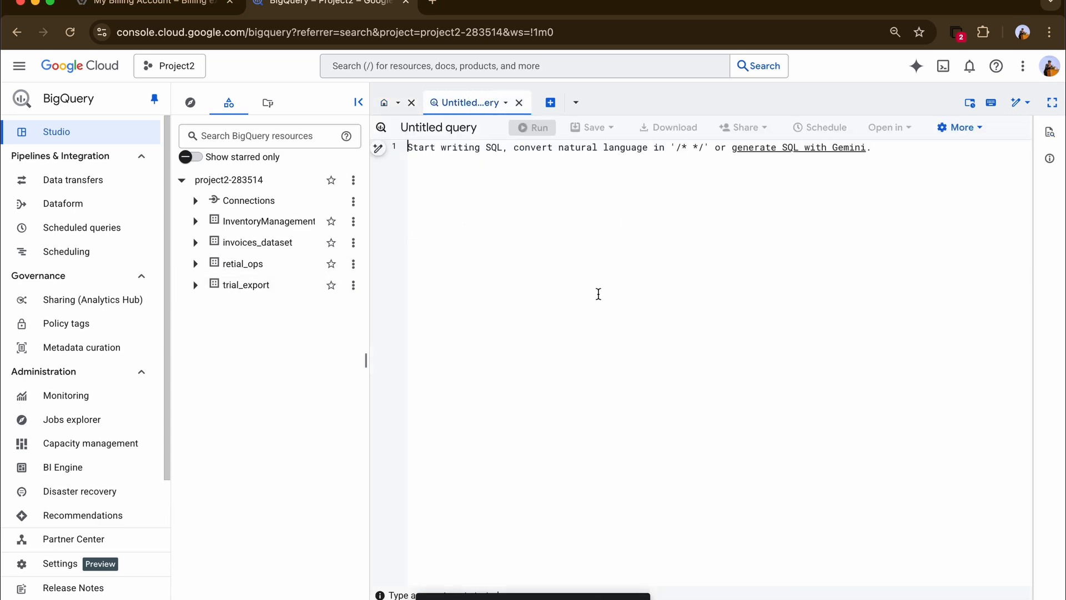
Set the Detailed usage cost export to Project2 with the trial_export dataset and save it
left_click(159, 7)
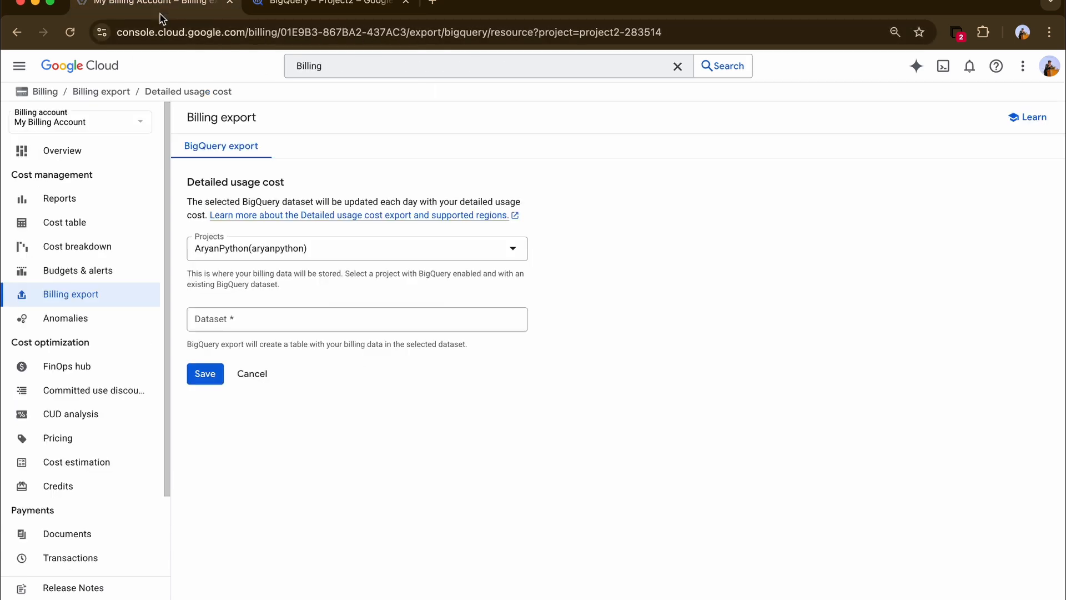
left_click(288, 256)
left_click(283, 358)
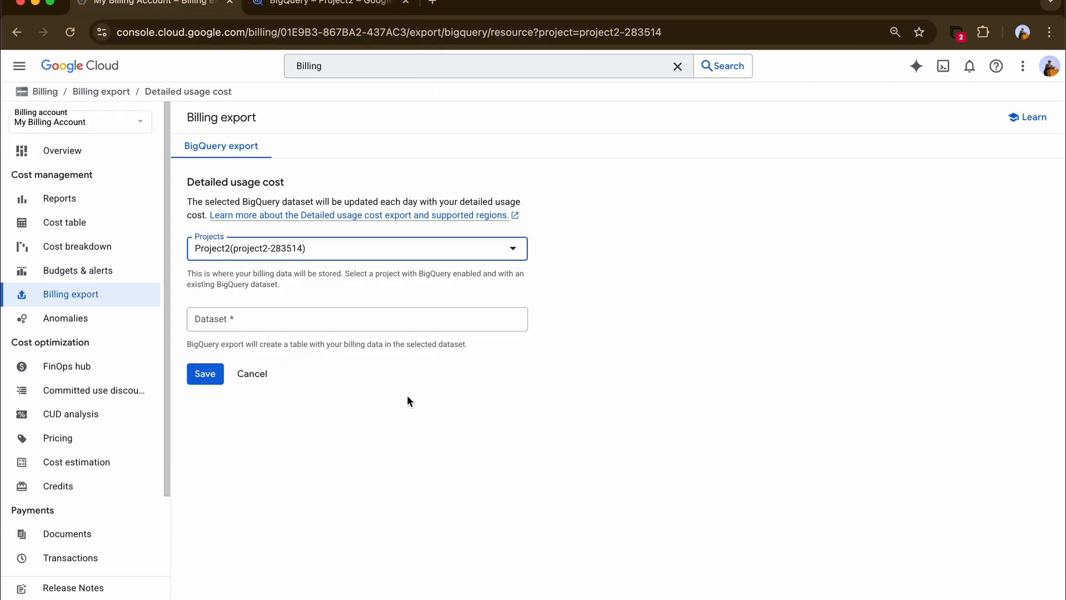
left_click(380, 316)
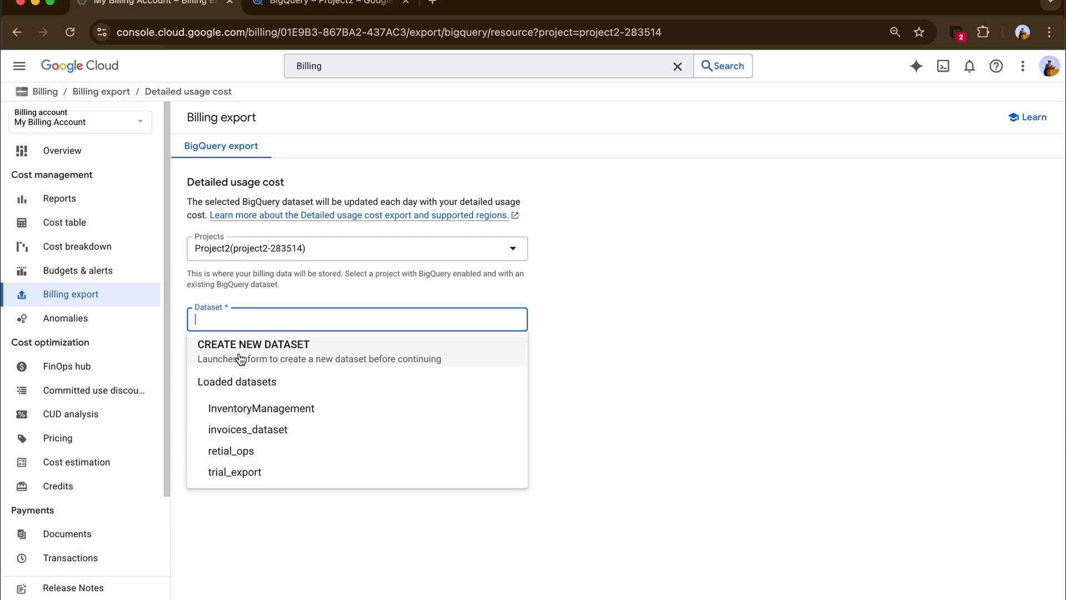
left_click(255, 475)
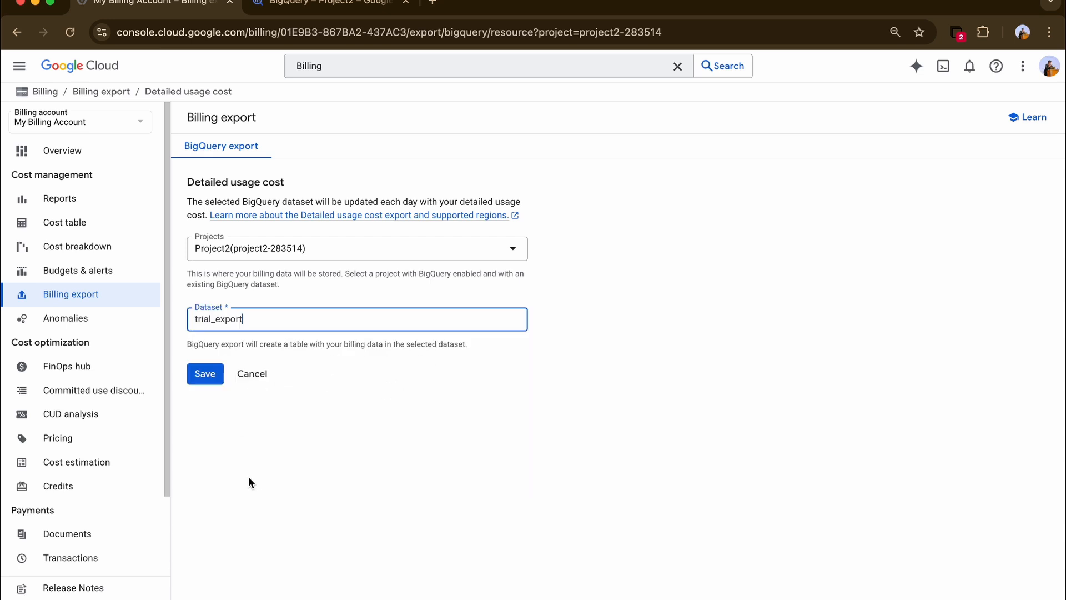
left_click(206, 374)
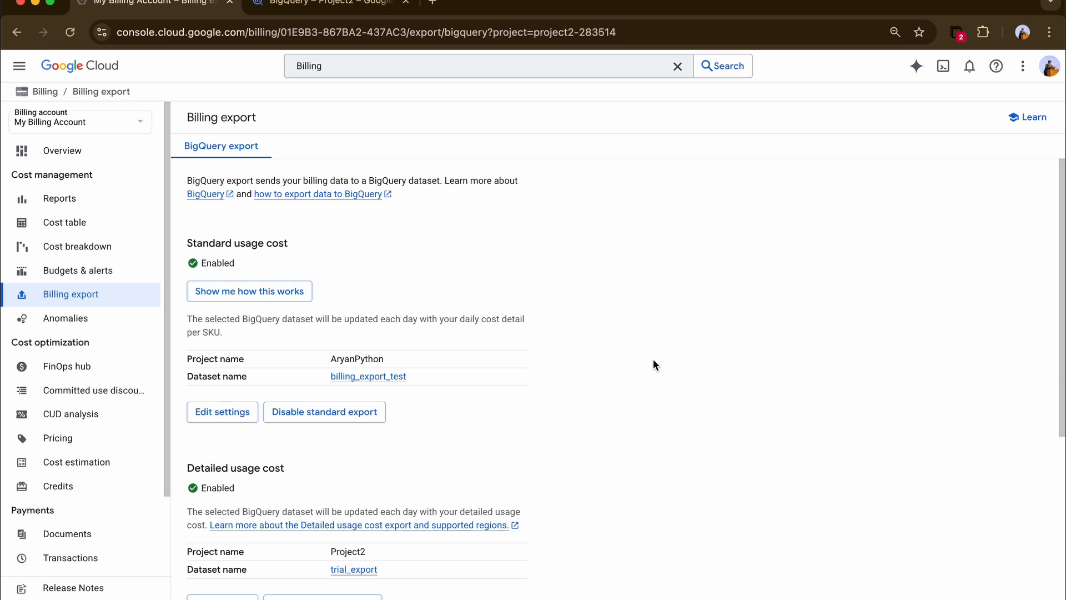
Review the project and dataset settings of the Standard, Detailed usage cost and Pricing exports
scroll(651, 352, "down", 3)
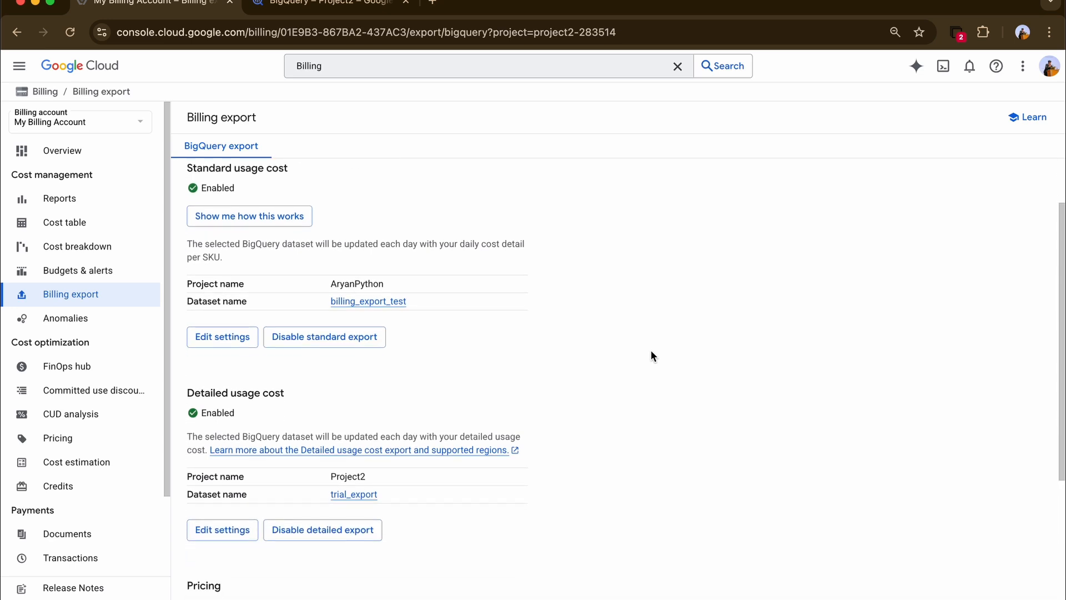
scroll(563, 338, "down", 4)
left_click_drag(185, 281, 579, 405)
left_click(479, 381)
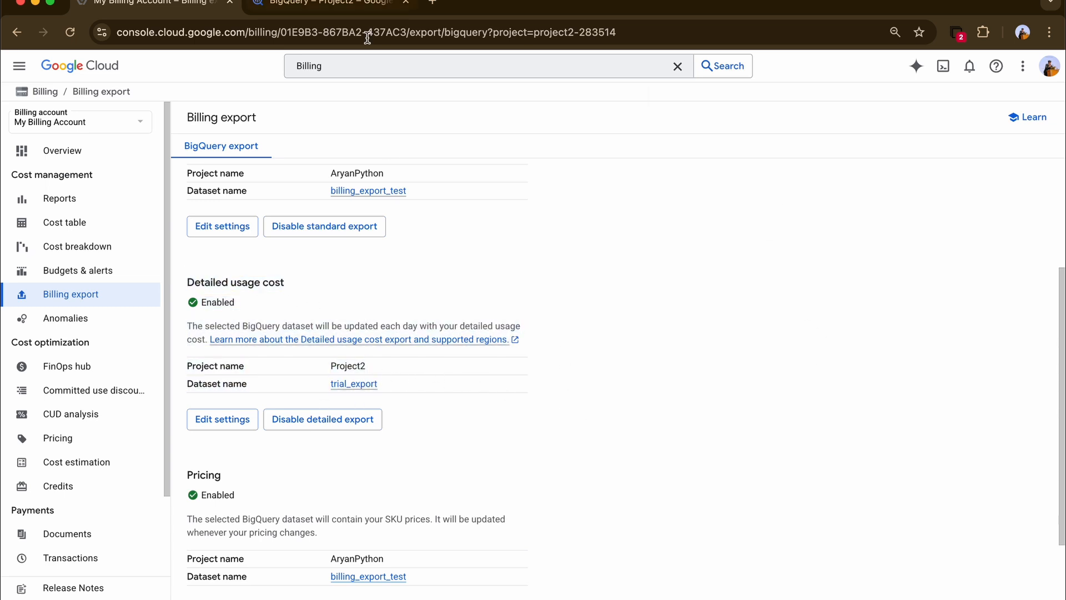
scroll(623, 322, "up", 3)
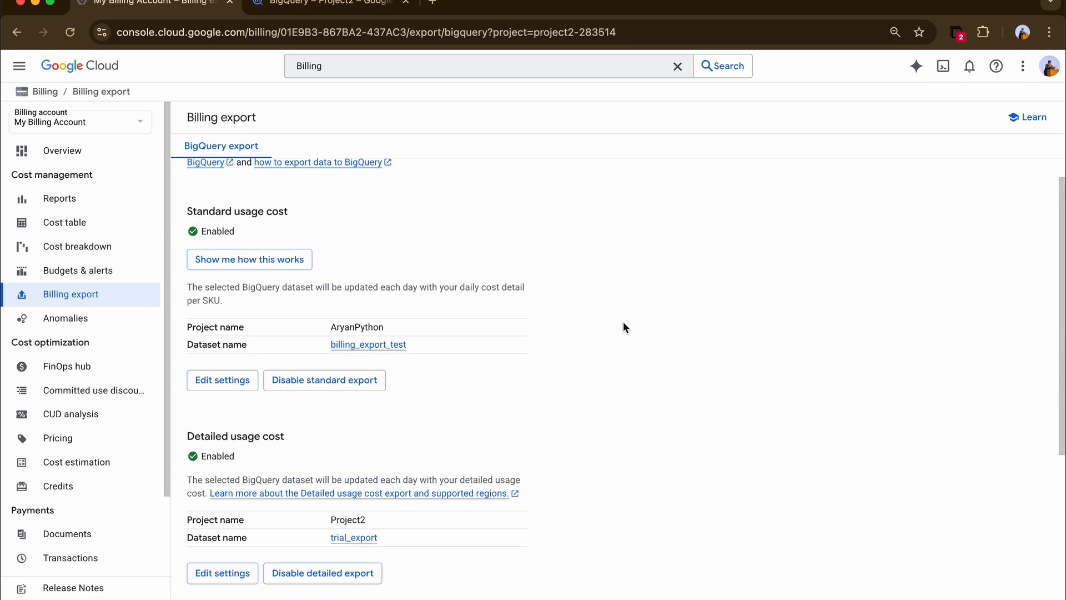
Switch BigQuery to the AryanPython project and open the cloud_pricing_export table in the billing_export_test dataset
left_click(327, 3)
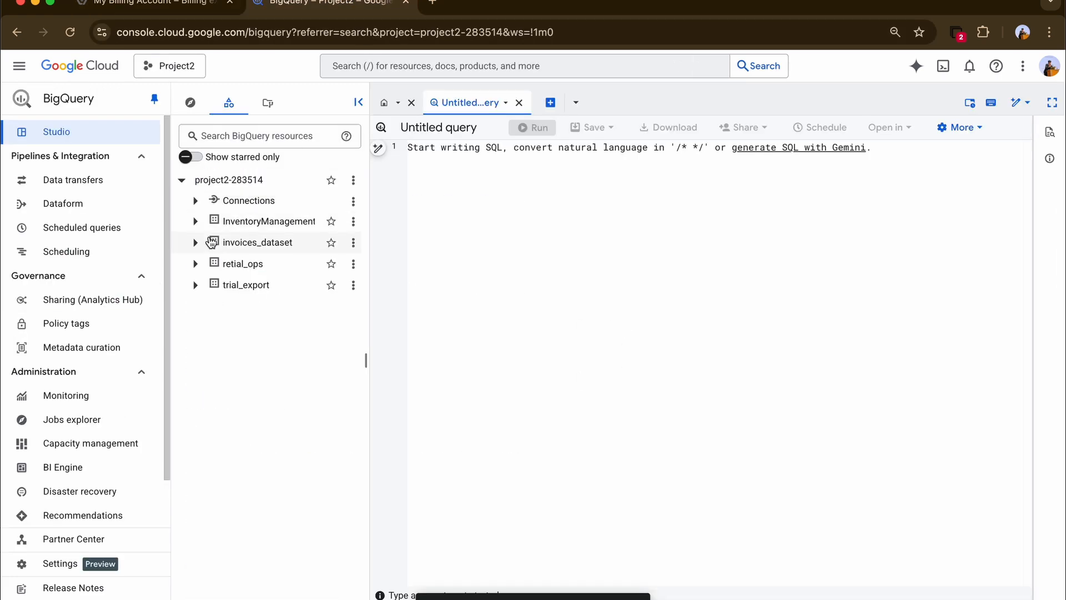
left_click(181, 68)
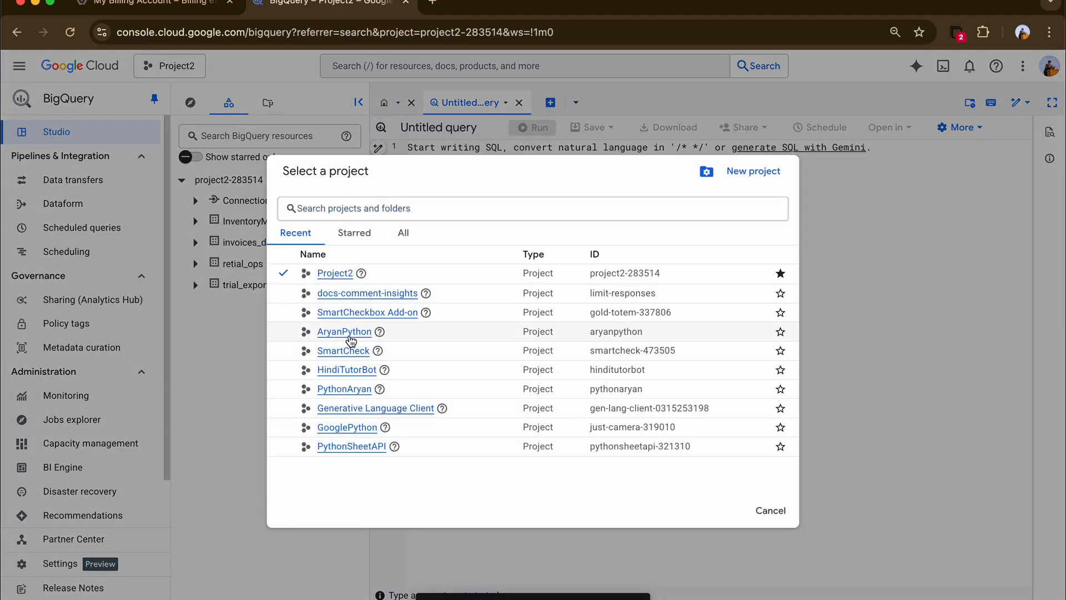
left_click(349, 333)
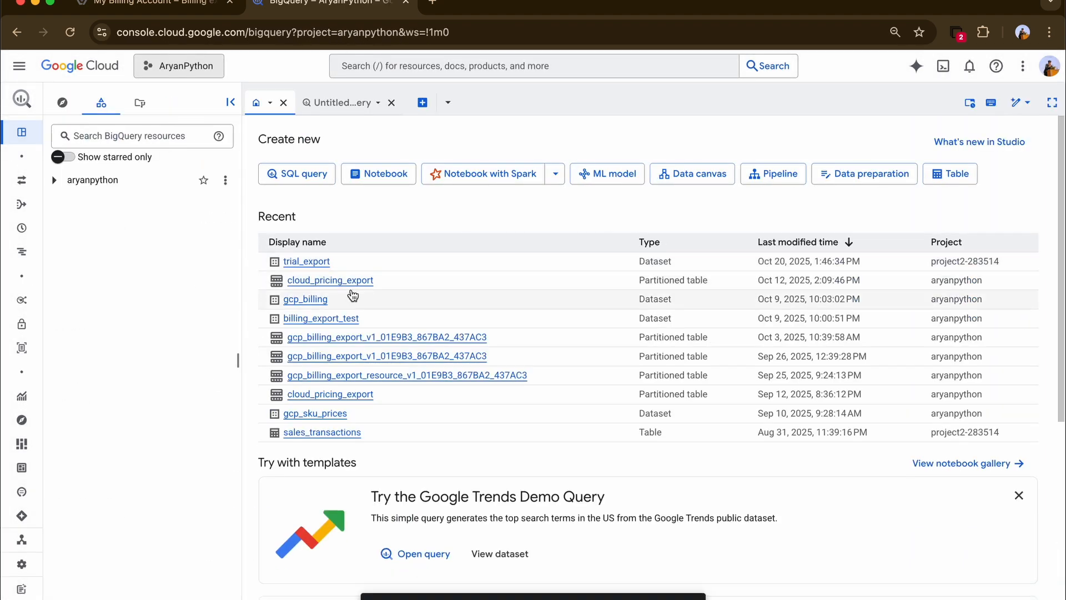
left_click(318, 320)
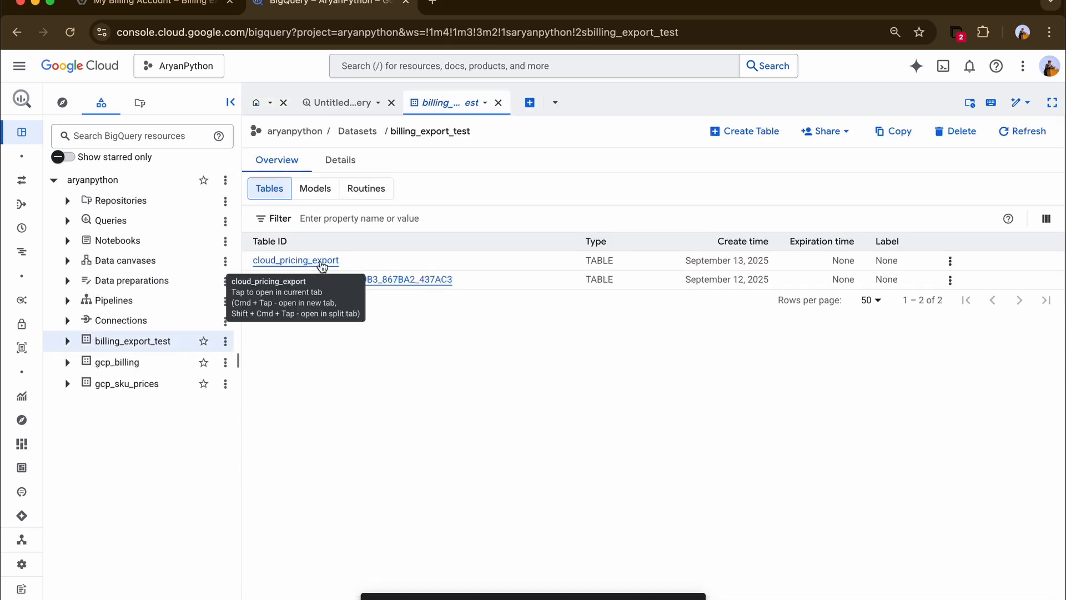
left_click(69, 341)
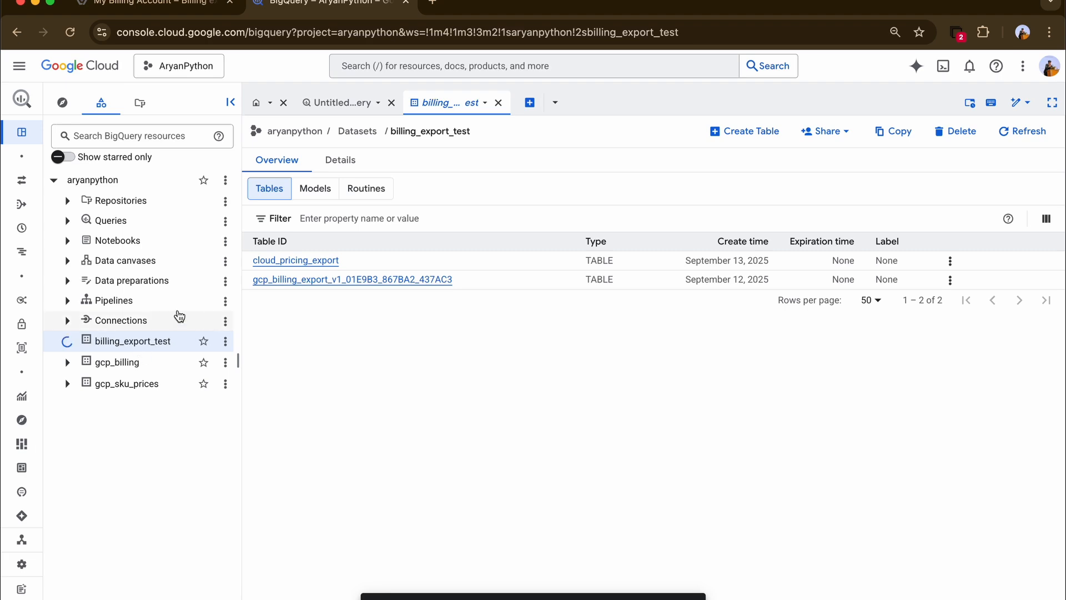
left_click(135, 361)
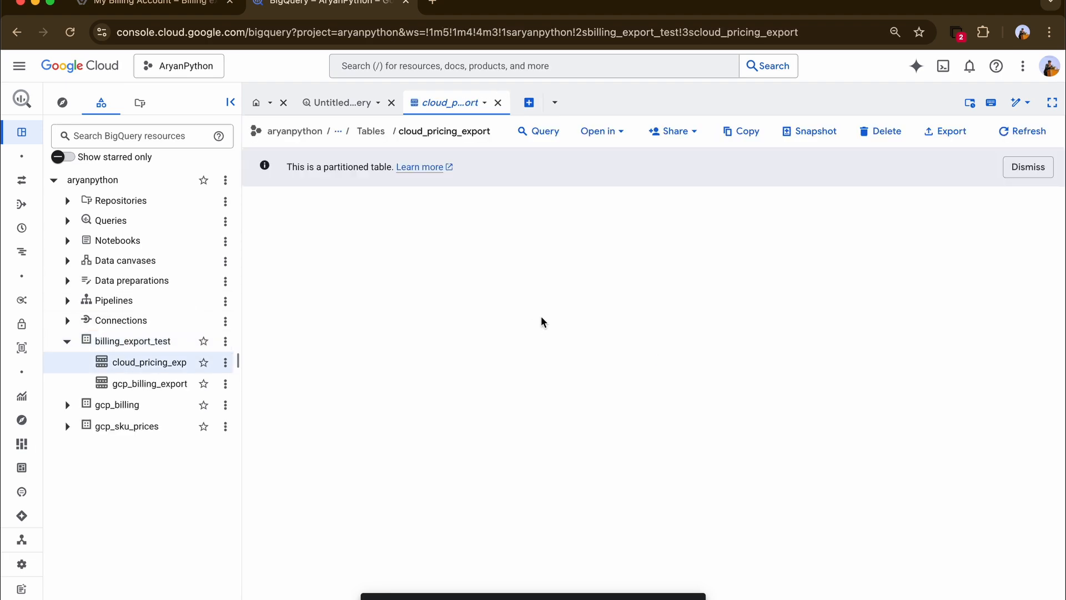
Preview the cloud_pricing_export table and look through its rows and columns
left_click(378, 213)
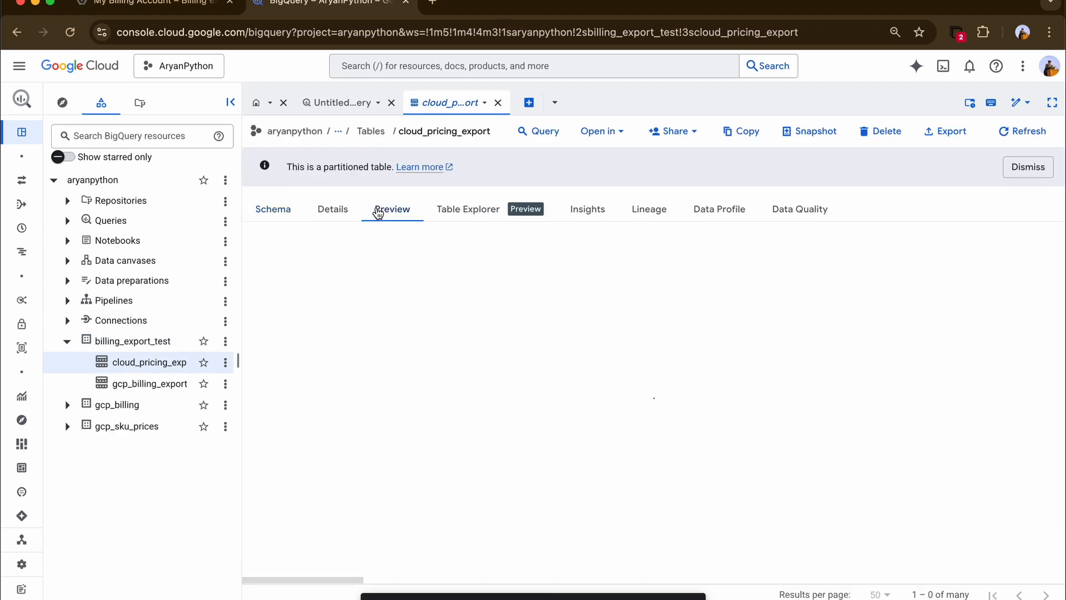
scroll(610, 365, "down", 5)
scroll(623, 374, "down", 3)
scroll(626, 377, "right", 3)
scroll(626, 376, "left", 3)
scroll(622, 374, "up", 8)
scroll(621, 374, "right", 5)
scroll(622, 373, "left", 5)
scroll(621, 370, "down", 3)
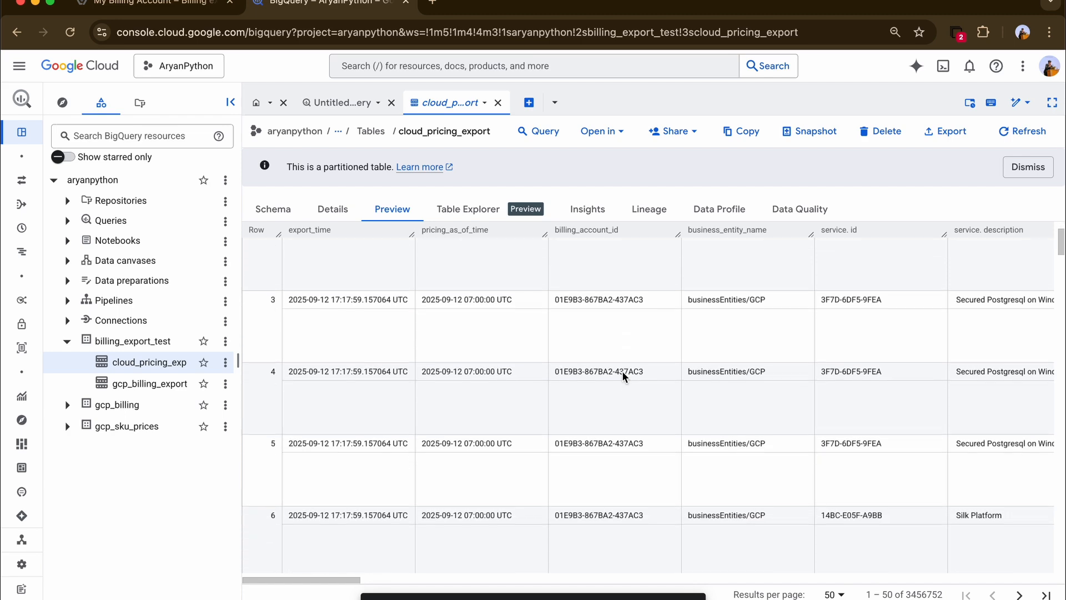
Check the Billing export page, return to BigQuery and reopen the row preview of cloud_pricing_export
left_click(147, 3)
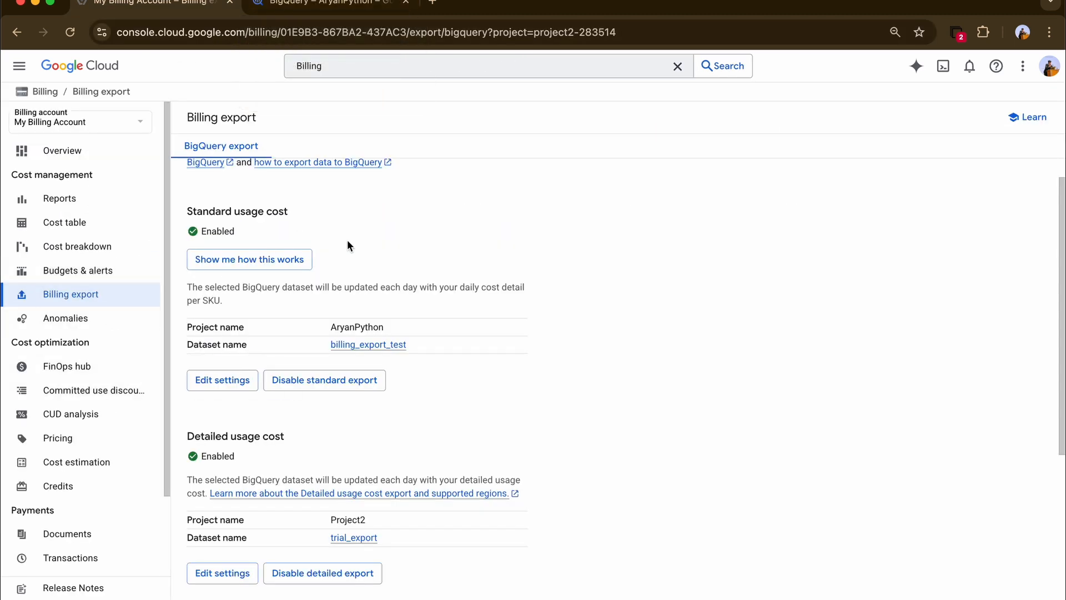
left_click(303, 6)
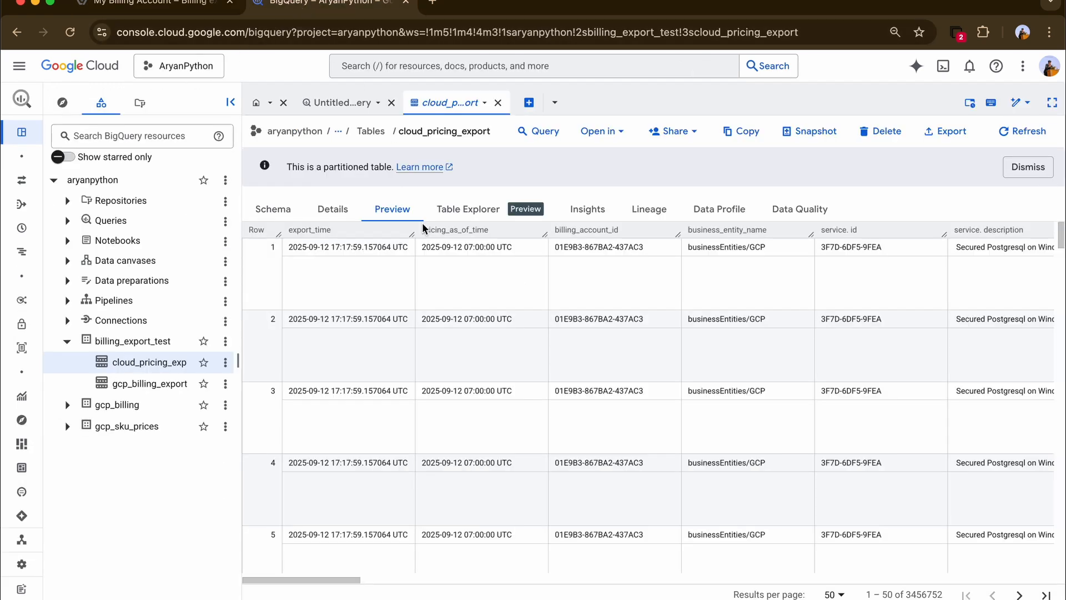
left_click(166, 362)
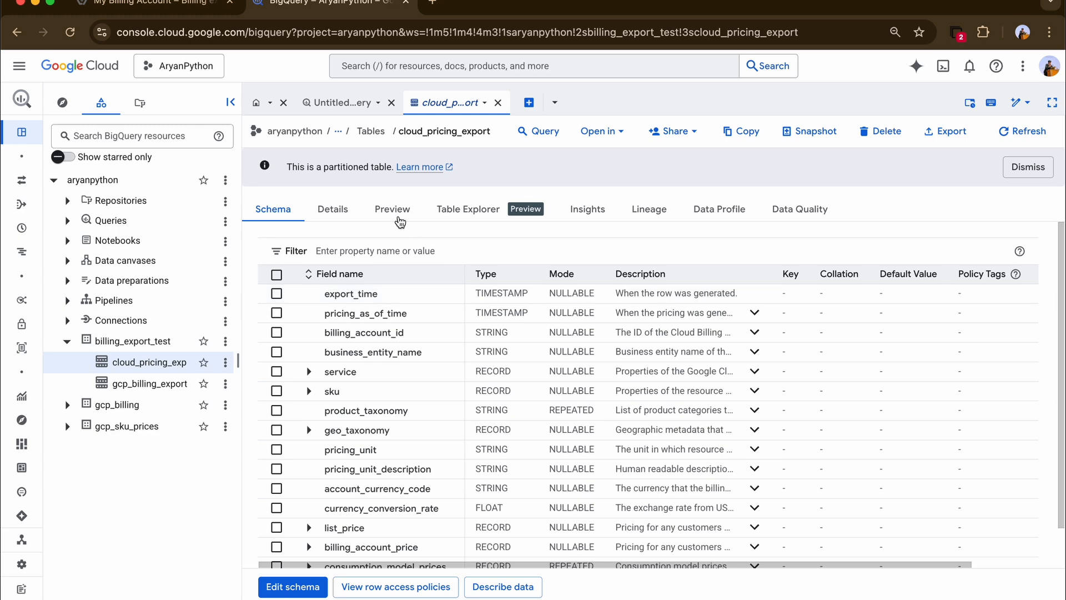
left_click(371, 210)
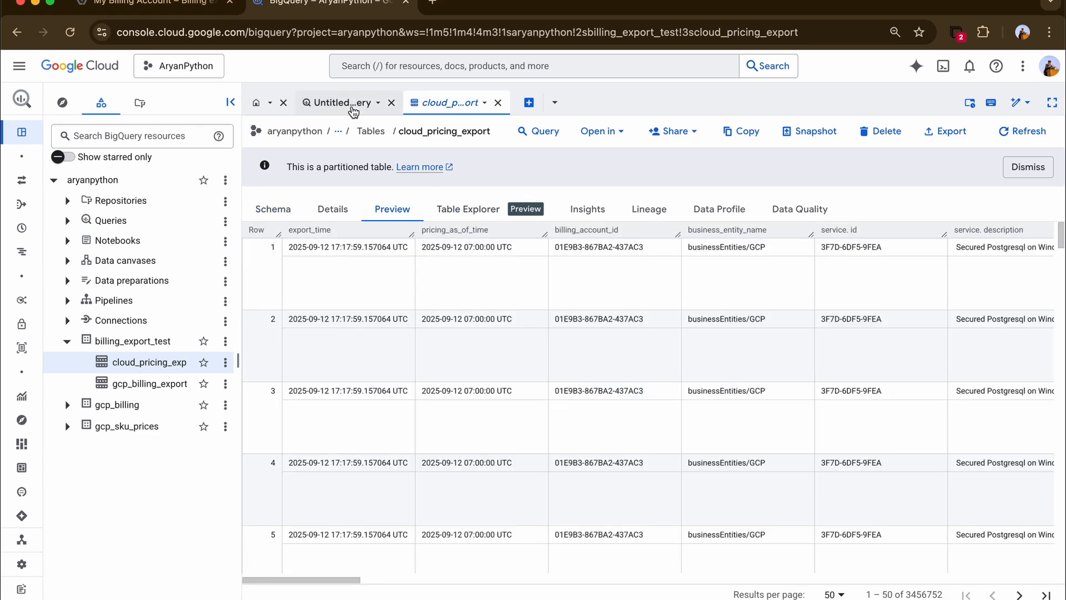
Show the Generate SQL with Gemini prompt in the untitled query and dismiss it without generating anything
left_click(341, 103)
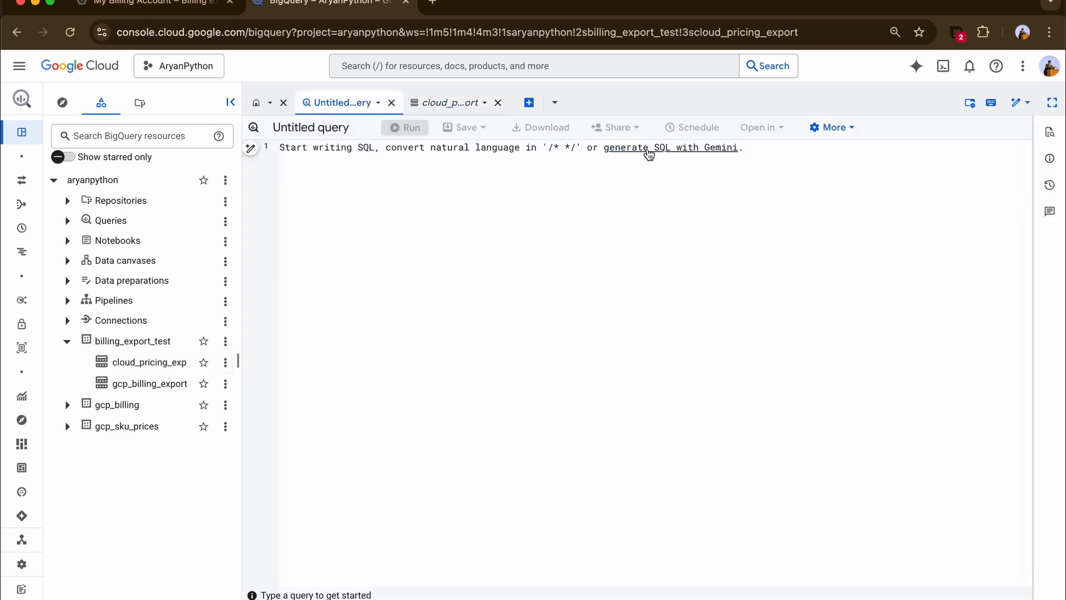
left_click(647, 149)
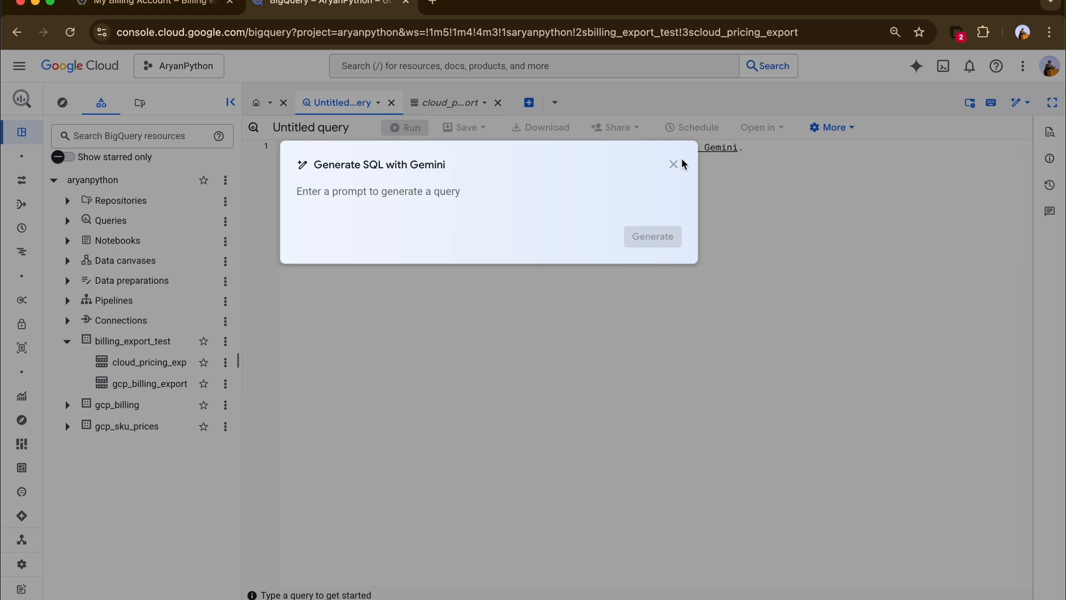
left_click(657, 378)
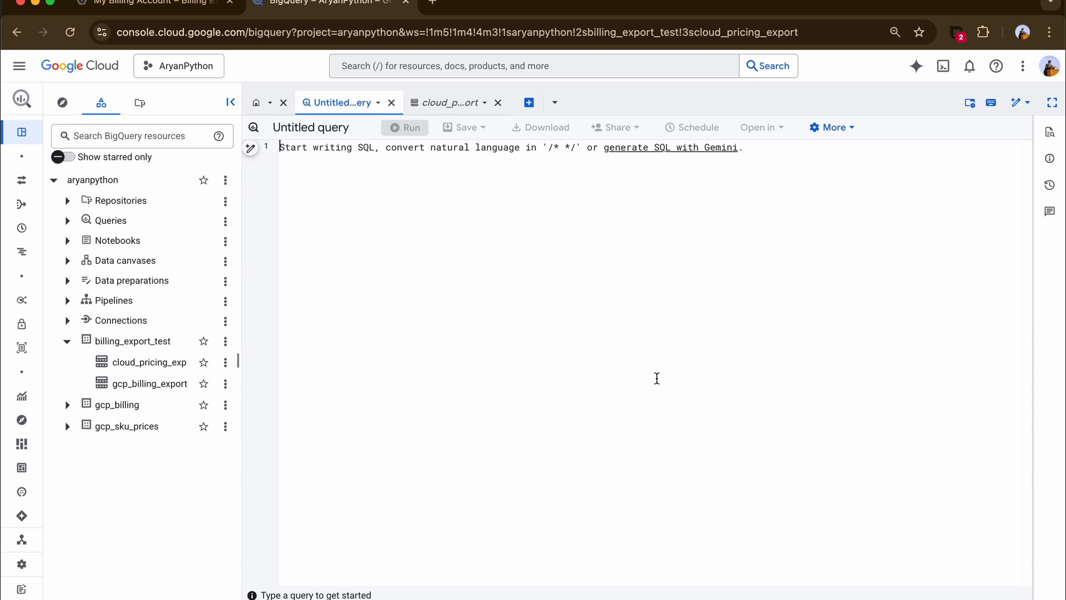
Return to the Billing export page and review the Standard and Detailed usage cost exports
left_click(172, 5)
scroll(559, 305, "up", 1)
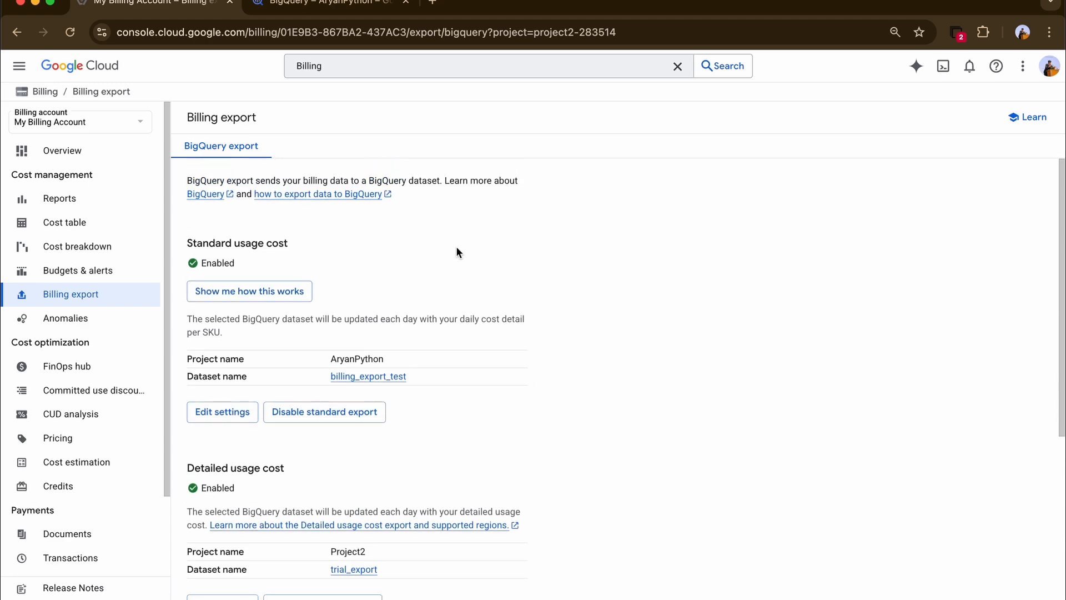
scroll(611, 459, "down", 1)
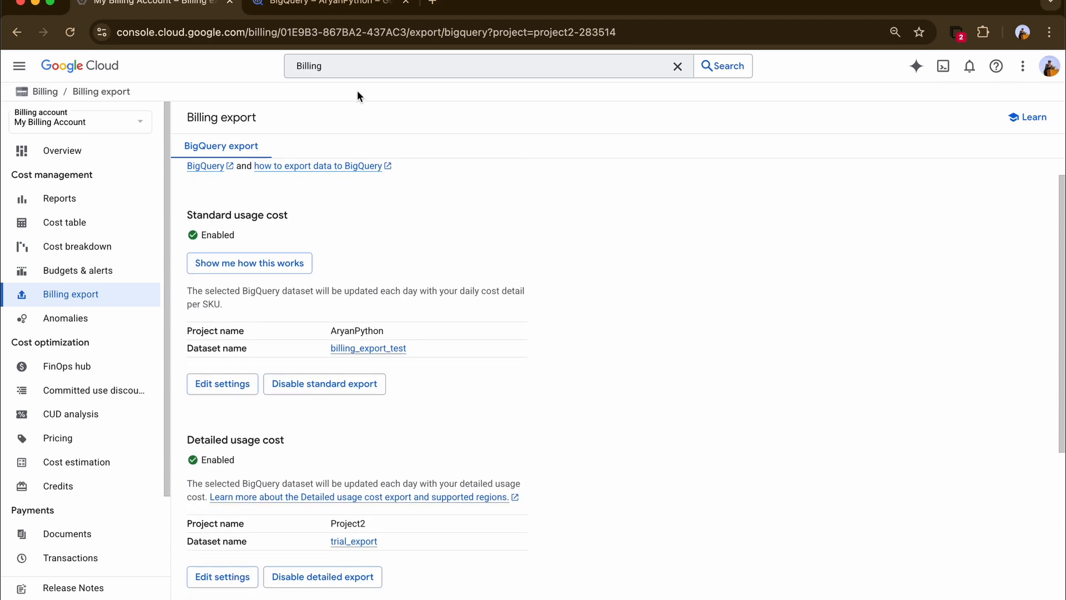
left_click(327, 12)
left_click(208, 6)
scroll(680, 385, "up", 1)
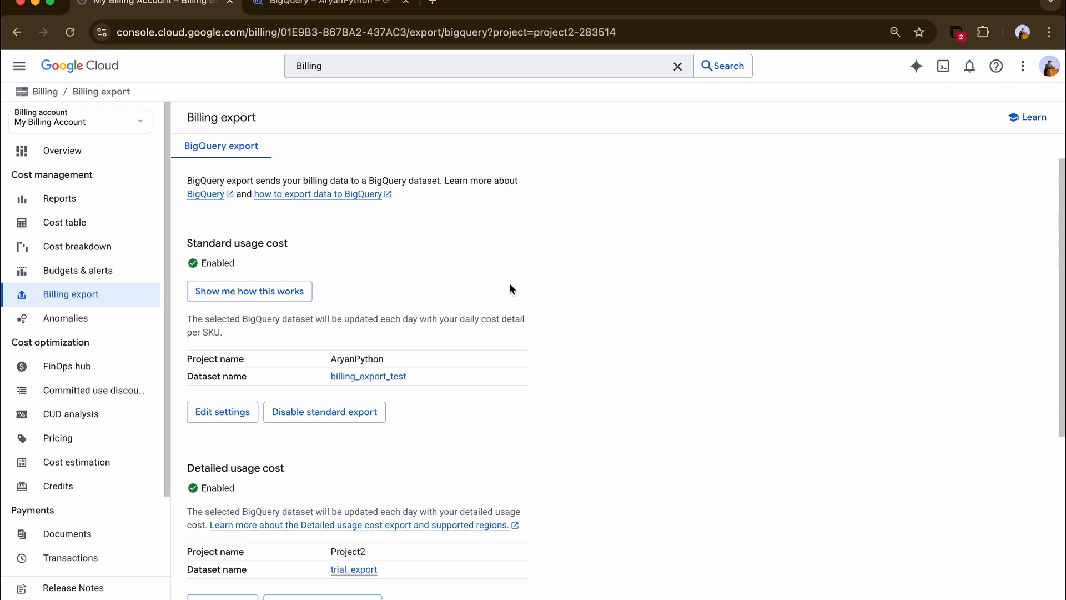
Open the Committed Usage Discounts export settings, examine the linked dataset name and region fields, and cancel without saving
scroll(429, 429, "down", 6)
left_click(228, 598)
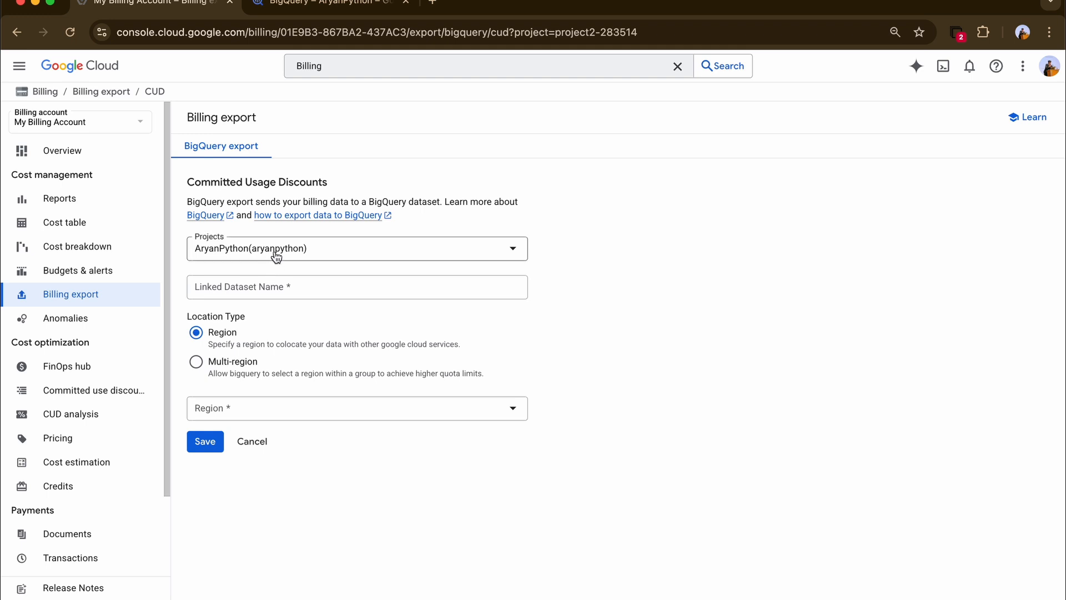
left_click(250, 290)
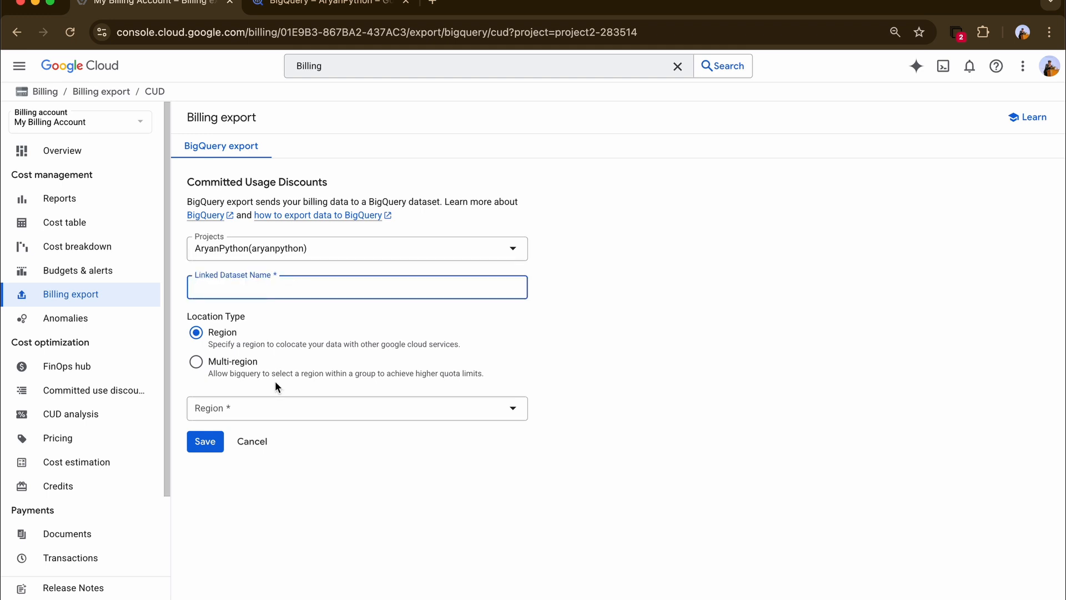
left_click(274, 409)
left_click(311, 455)
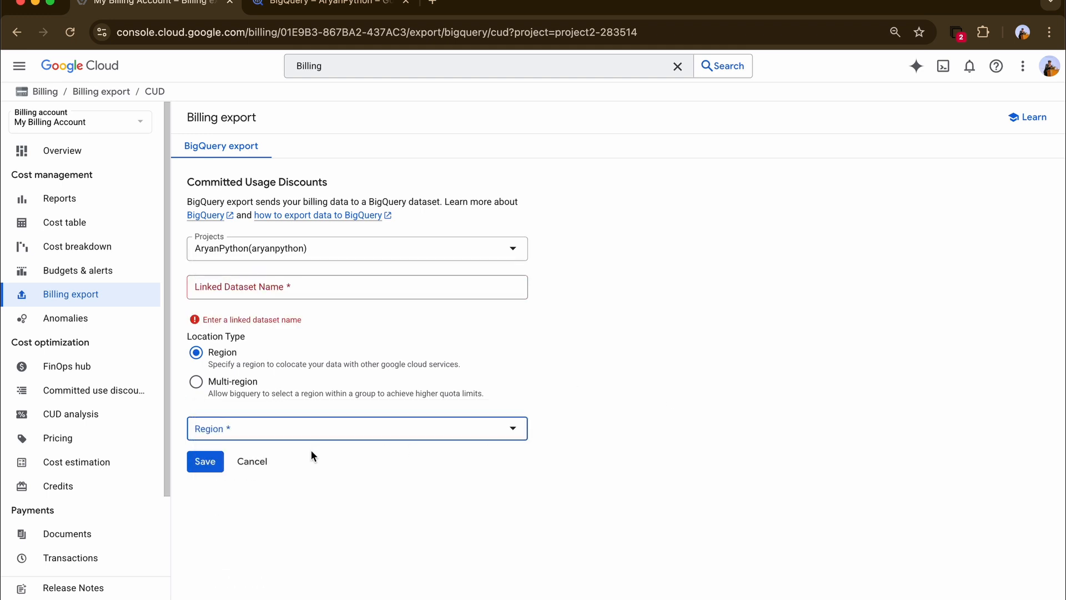
left_click(265, 436)
left_click(750, 383)
left_click(292, 294)
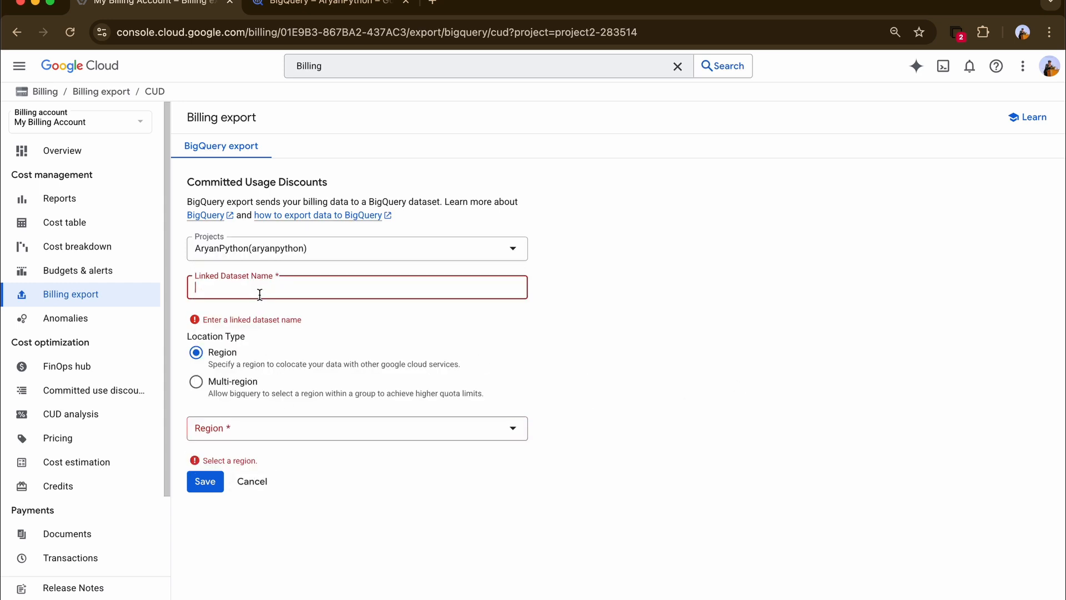
left_click(254, 477)
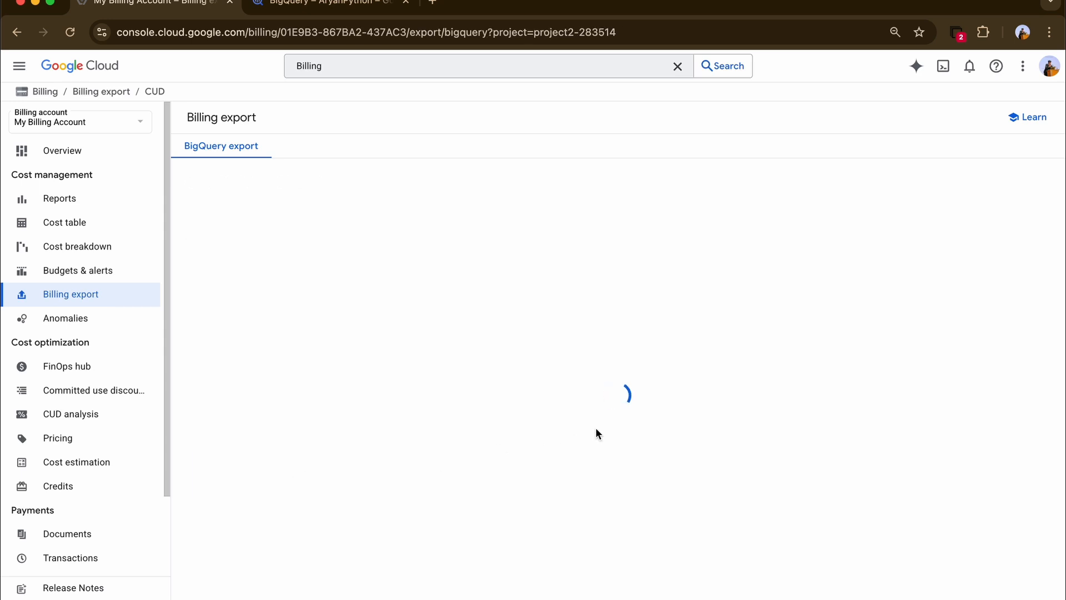